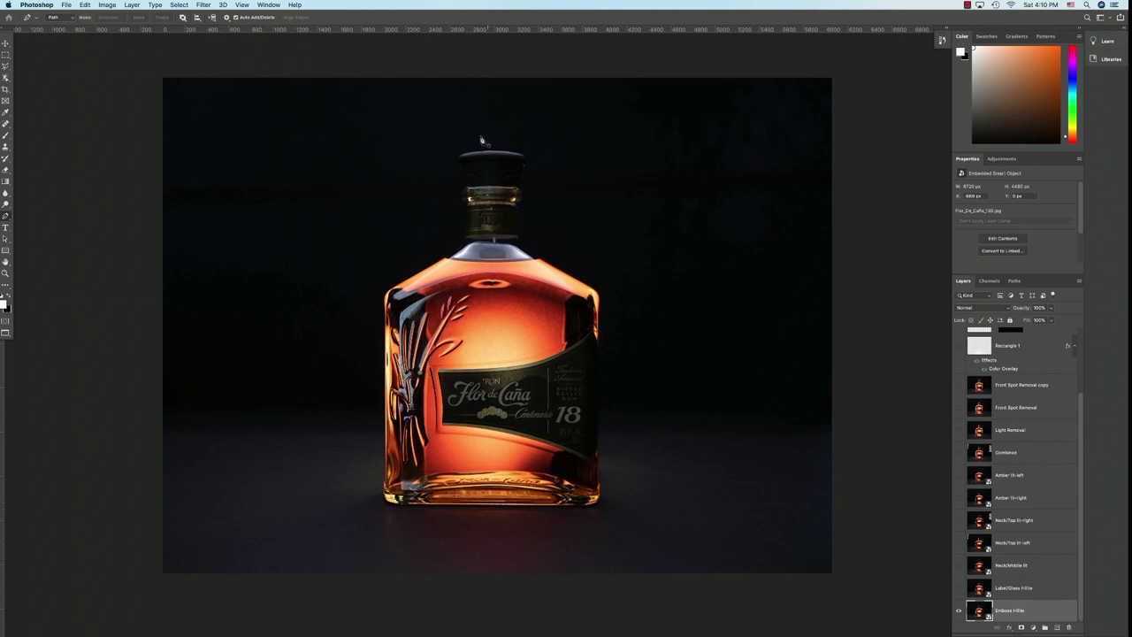
Show the Label/Glass Hilite layer, toggling its visibility to compare the label and glass with and without it
left_click(5, 42)
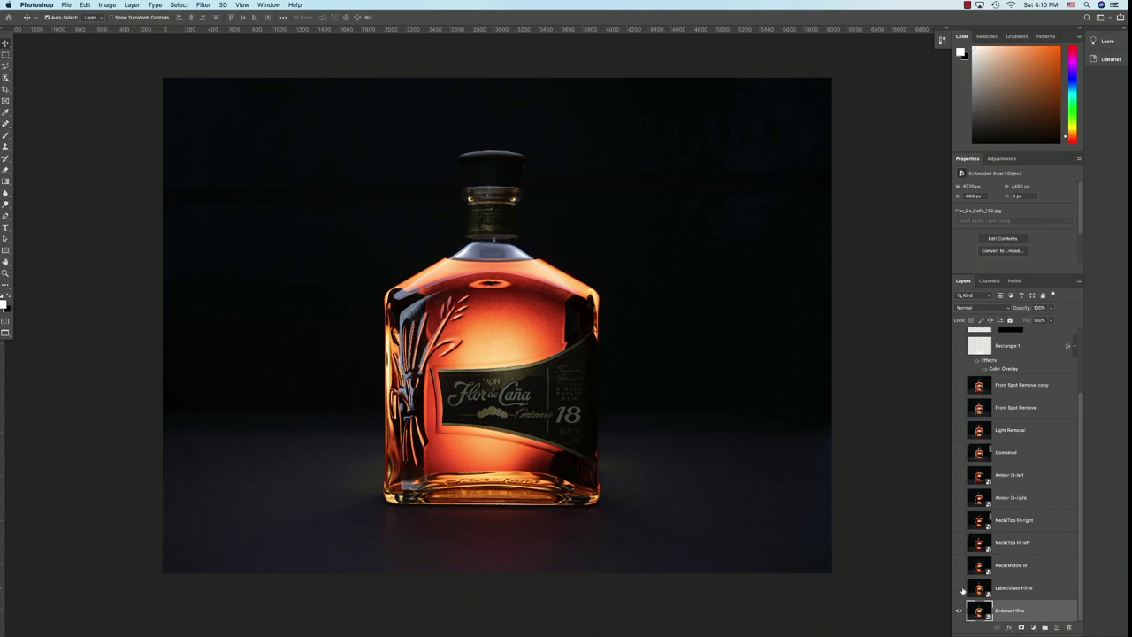
left_click(959, 588)
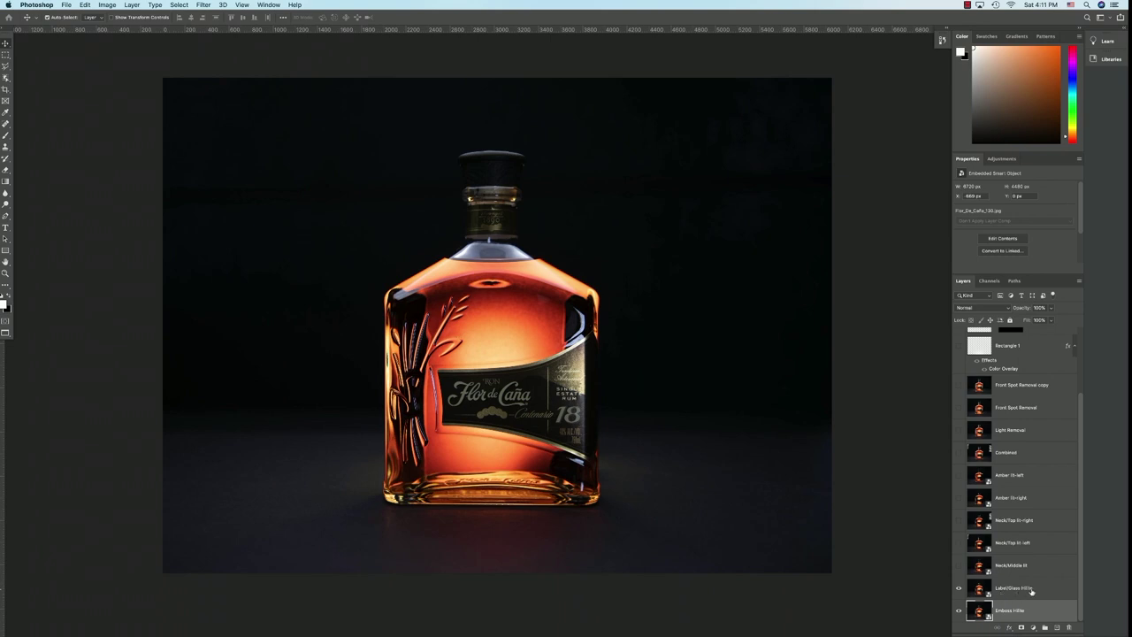
left_click(959, 590)
left_click(958, 588)
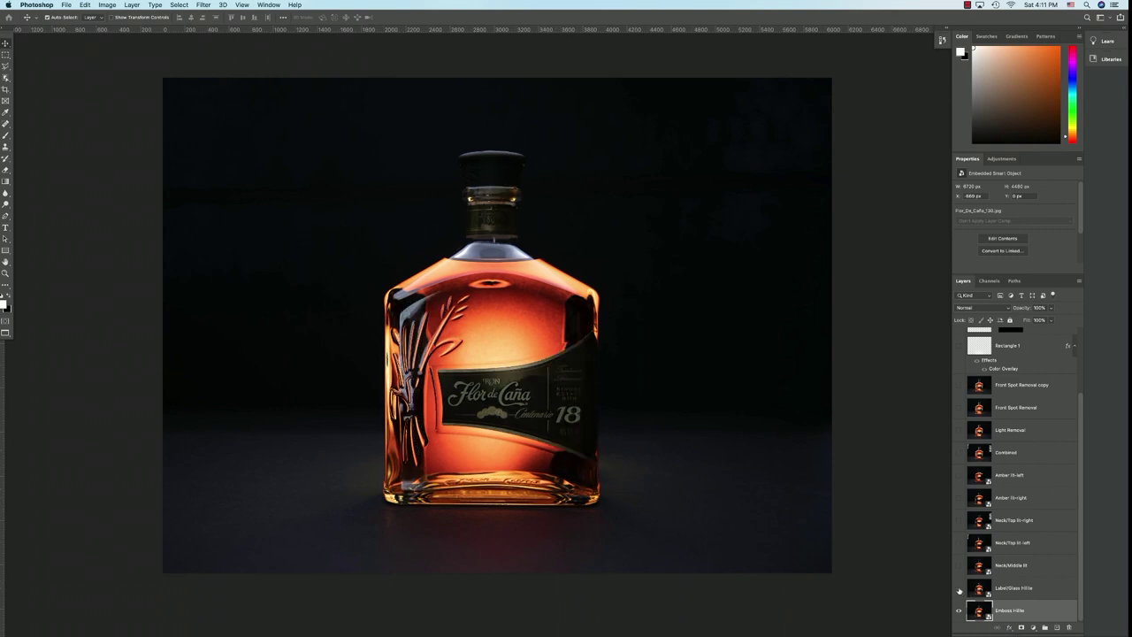
left_click(958, 588)
left_click(959, 589)
left_click(959, 589)
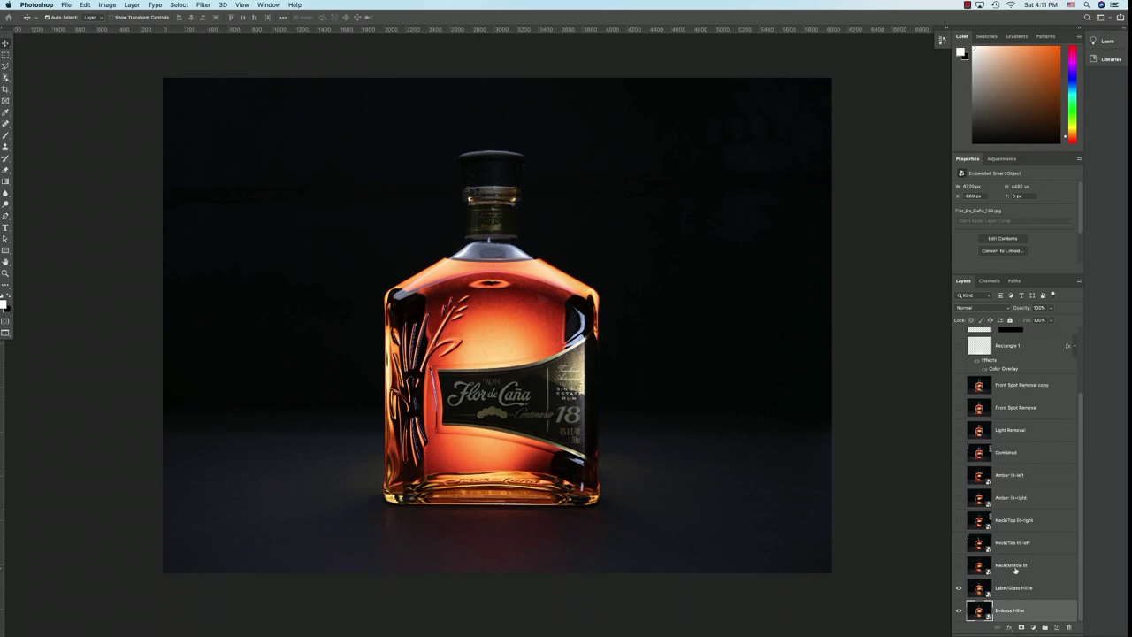
Show the Neck/Middle lit, Neck/Top lit-left and Neck/Top lit-right layers, comparing the middle-neck light on and off
left_click(959, 566)
left_click(958, 566)
left_click(959, 566)
left_click(958, 565)
left_click(959, 565)
left_click(959, 543)
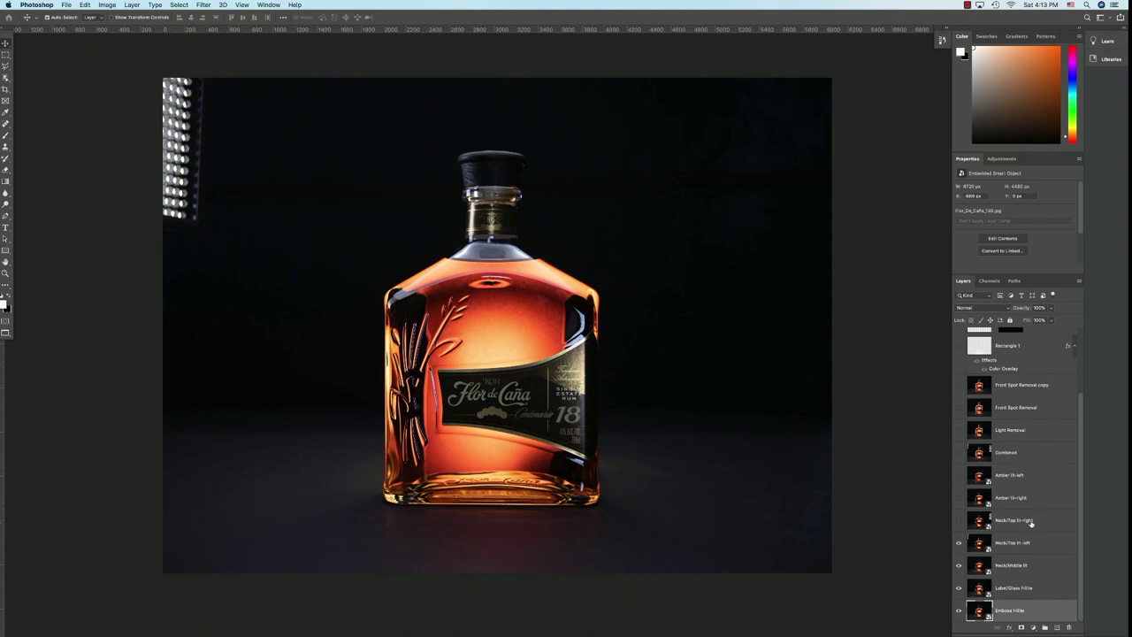
left_click(959, 521)
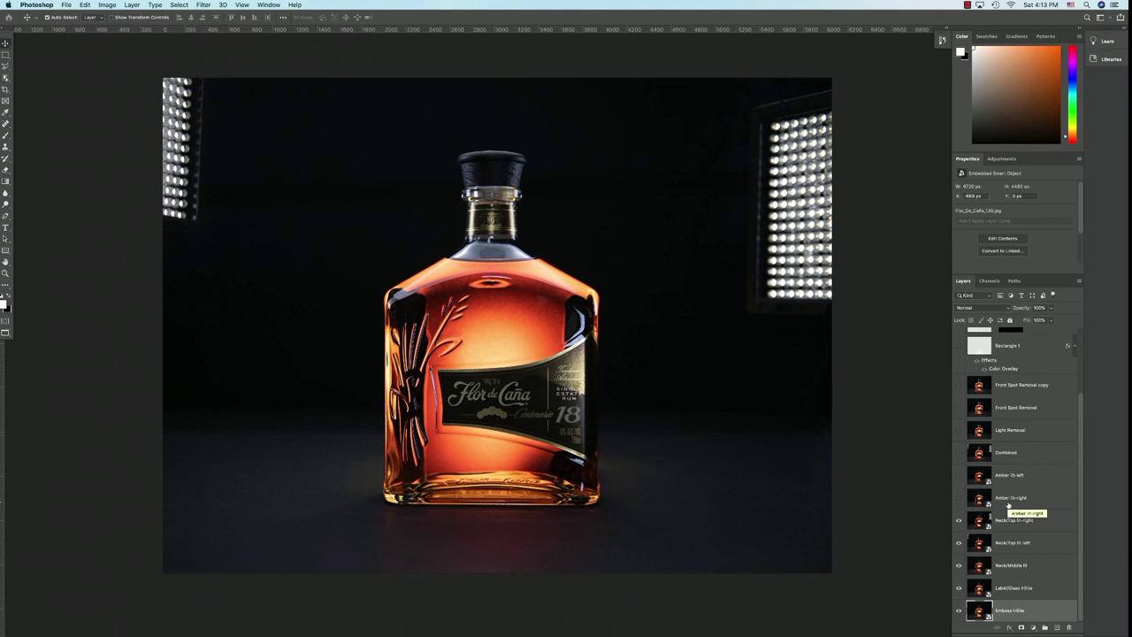
Show the Amber lit-right and Amber lit-left layers, toggling the right one to compare its effect on the bottle's edge
left_click(958, 499)
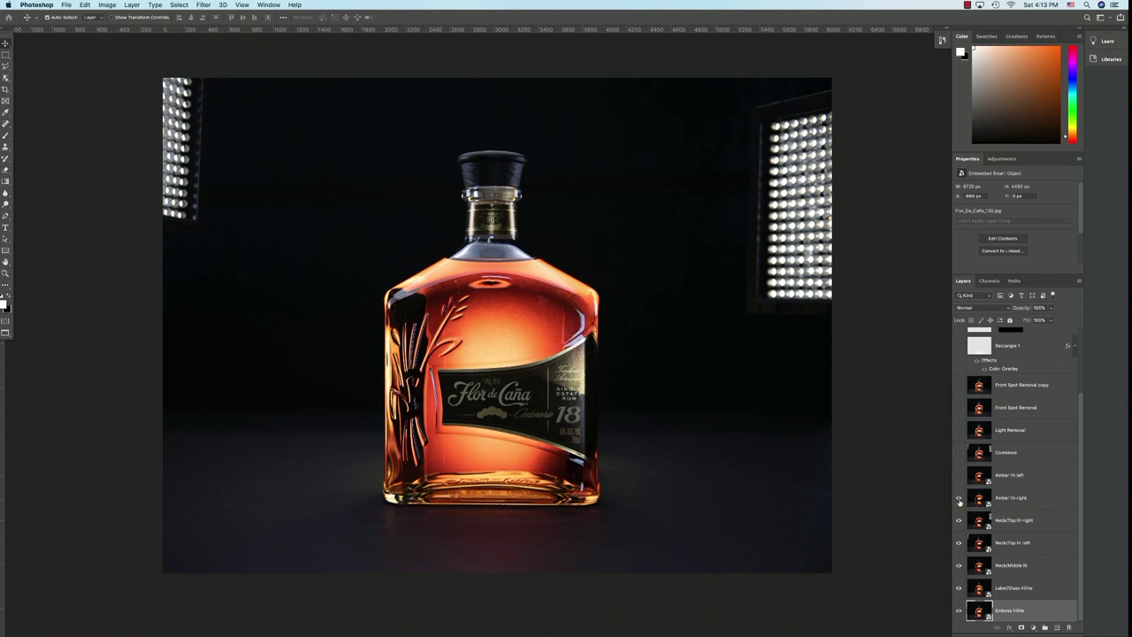
left_click(959, 498)
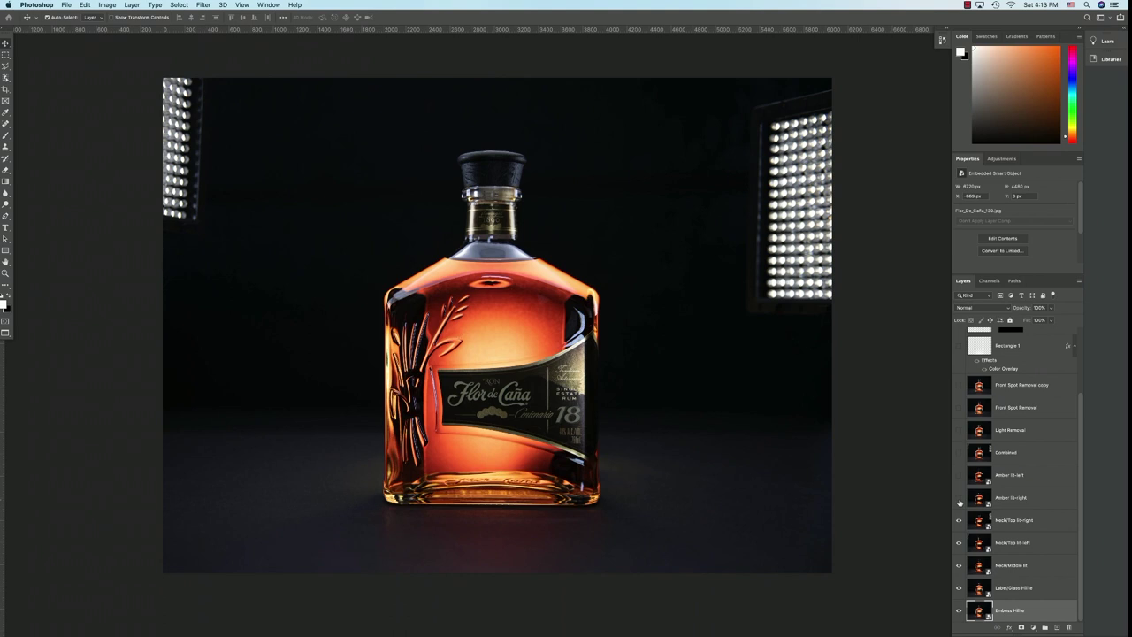
left_click(959, 499)
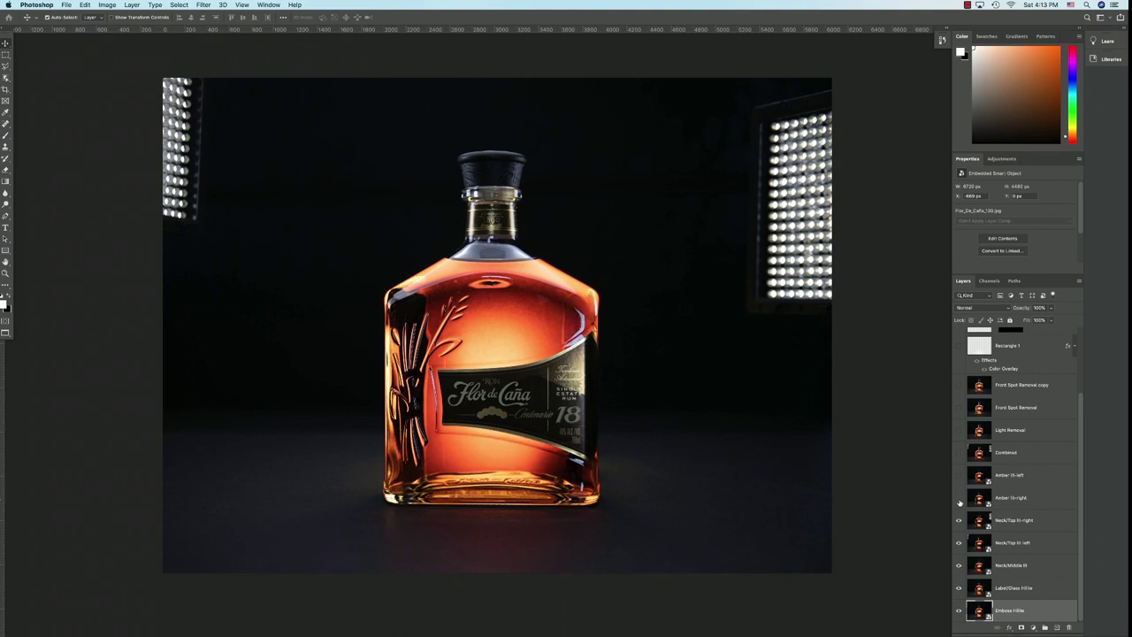
left_click(959, 499)
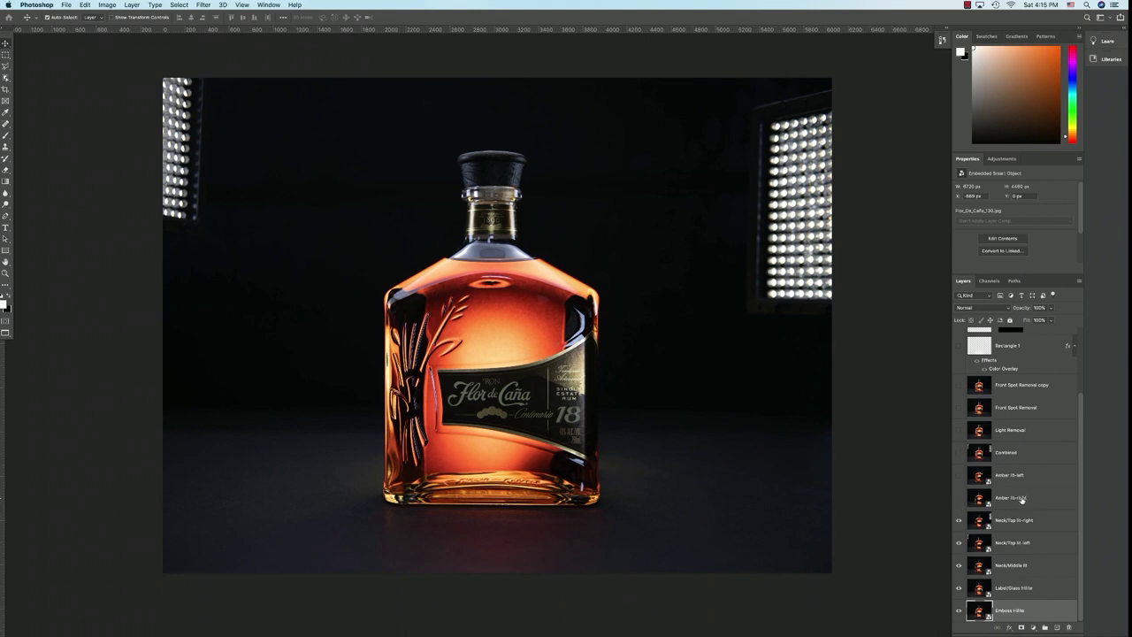
left_click(959, 498)
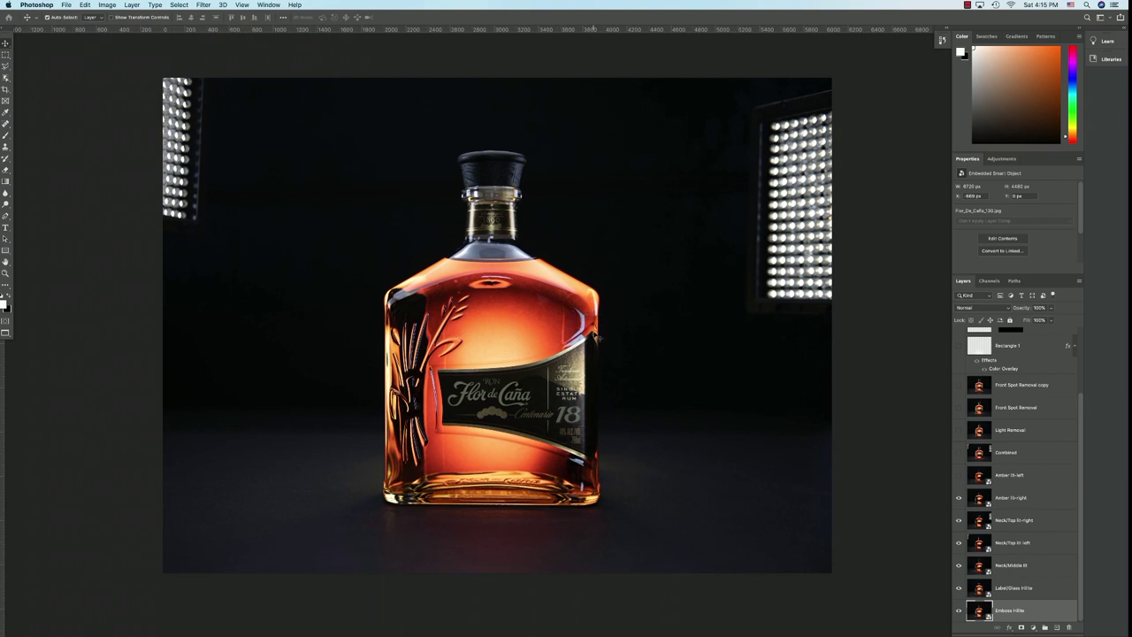
left_click(959, 498)
left_click(958, 498)
left_click(959, 498)
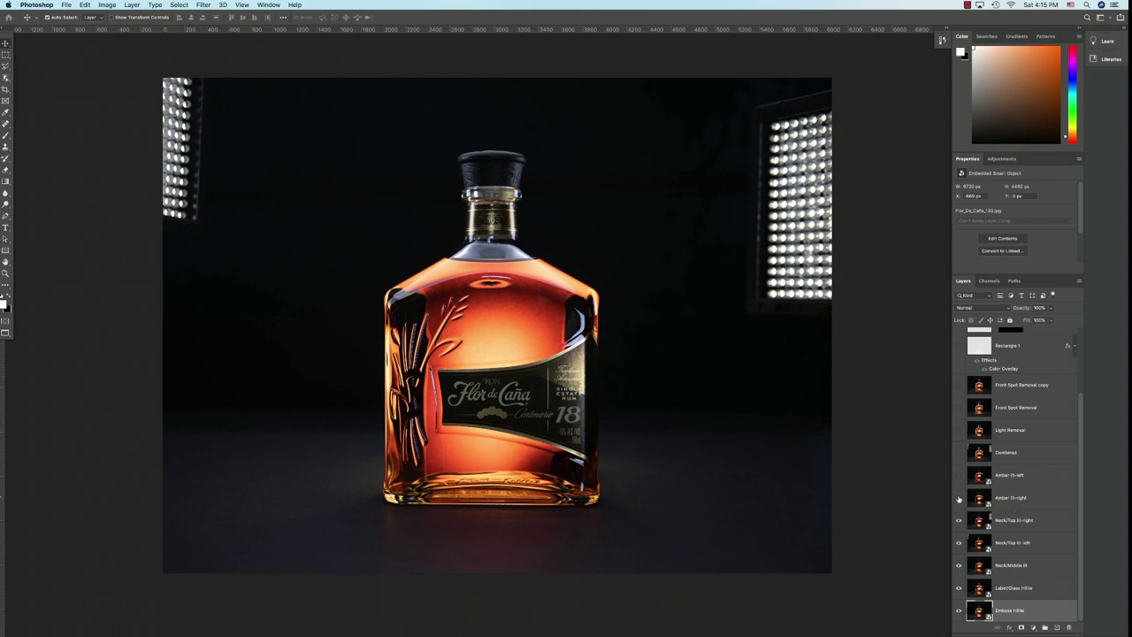
left_click(958, 497)
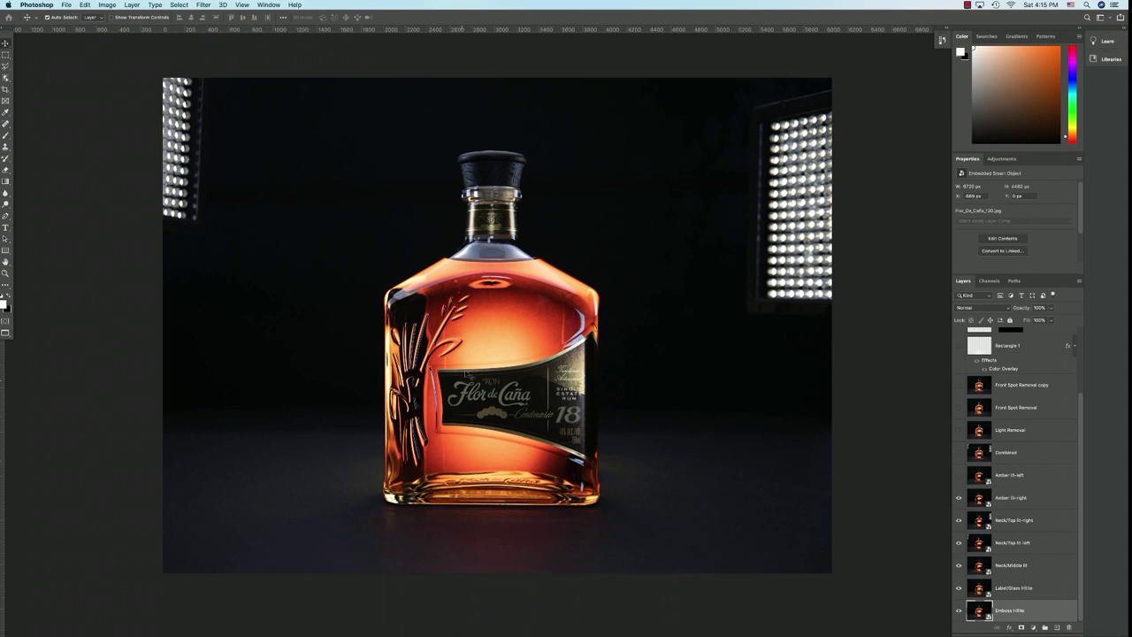
left_click(958, 475)
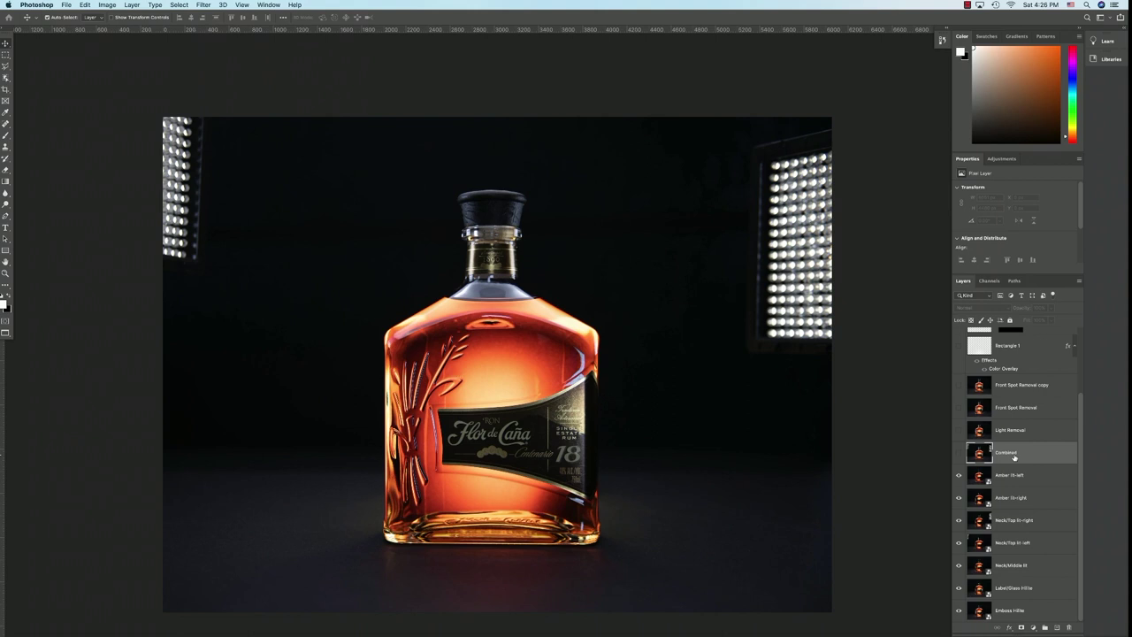
Show the Combined layer and check the Neck/Top lit-right and Neck/Top lit-left layers beneath it
left_click(957, 454)
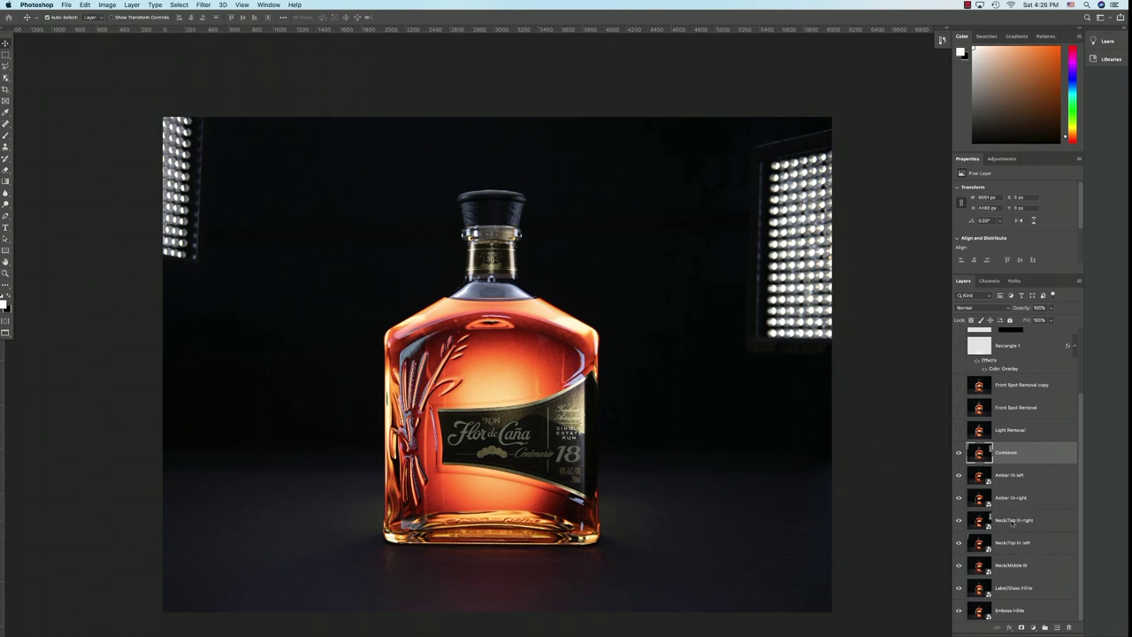
left_click(1012, 523)
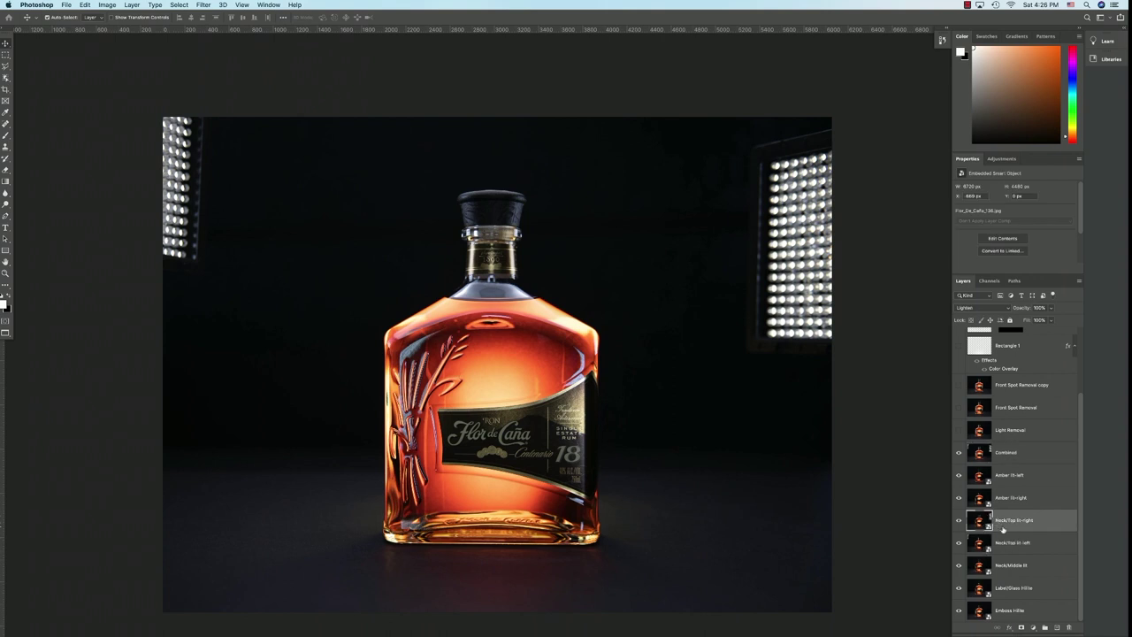
left_click(1009, 544)
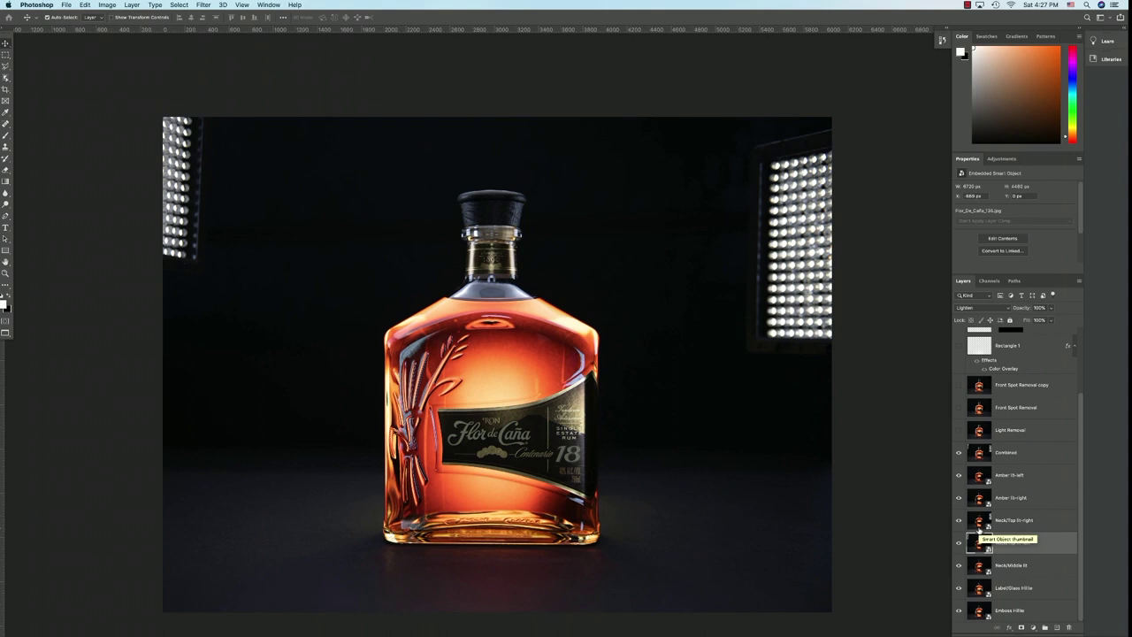
scroll(979, 528, "up", 1)
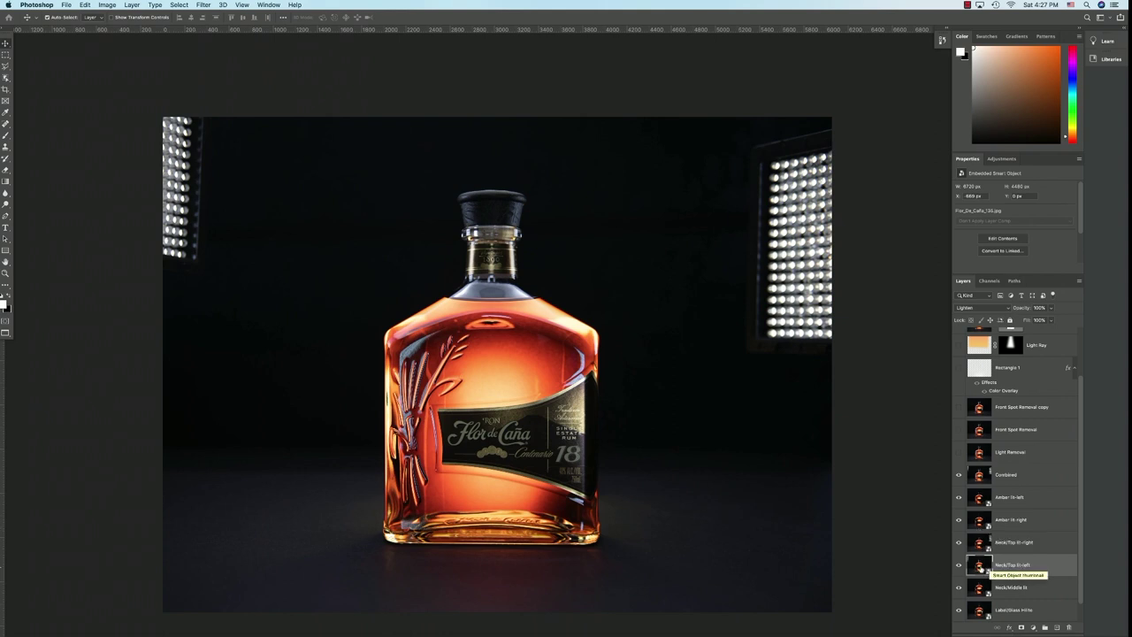
Duplicate the Combined layer
left_click(1007, 476)
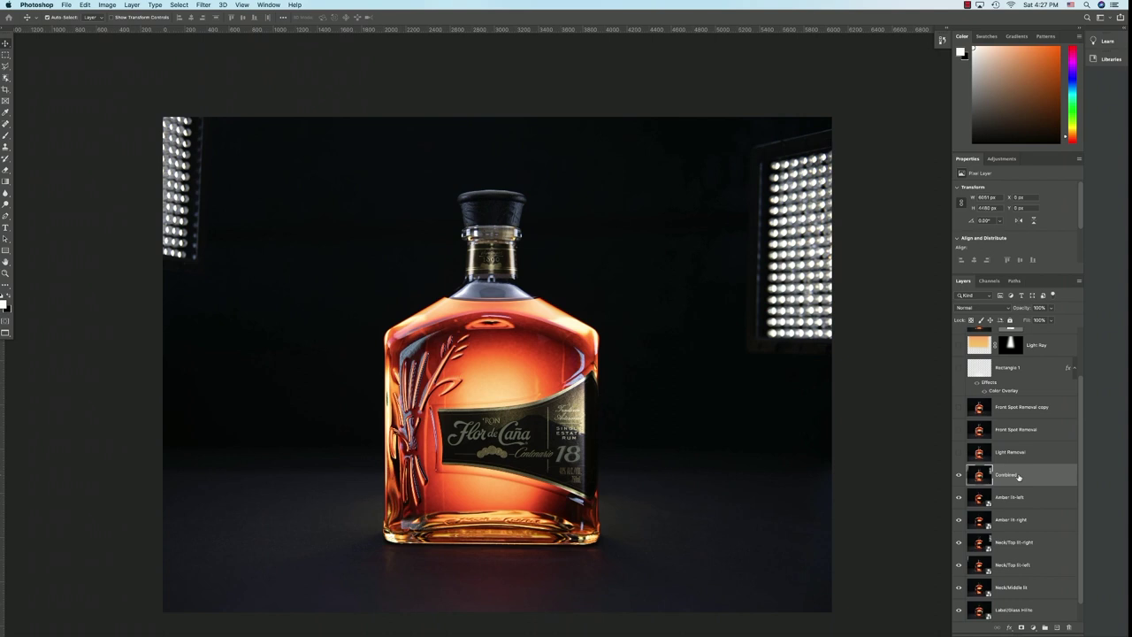
scroll(1018, 476, "up", 1)
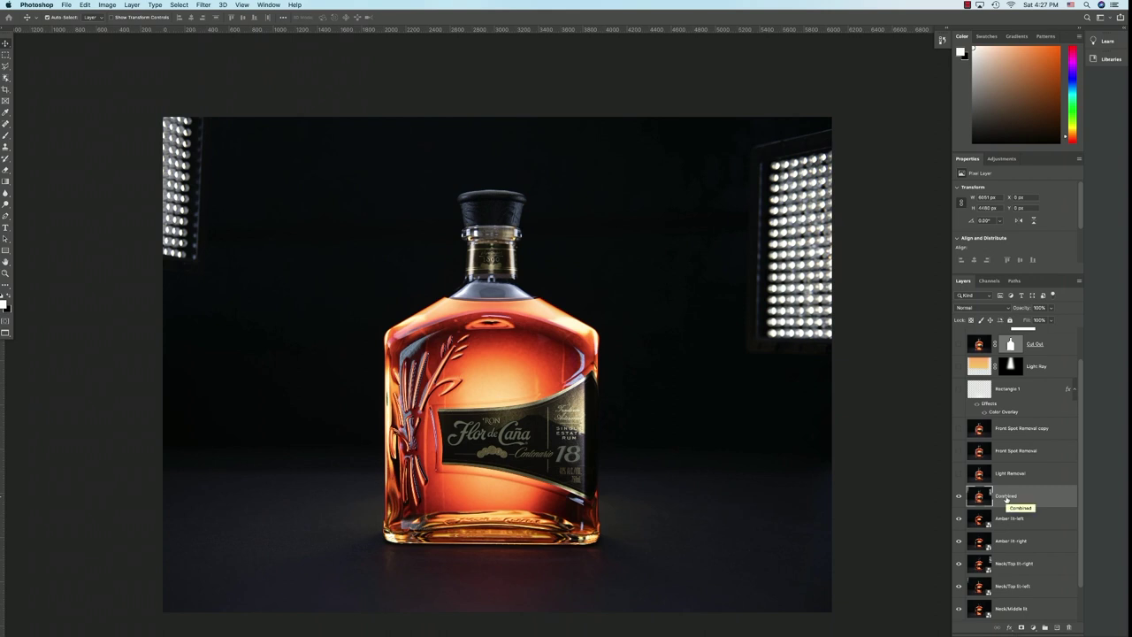
key("super+j")
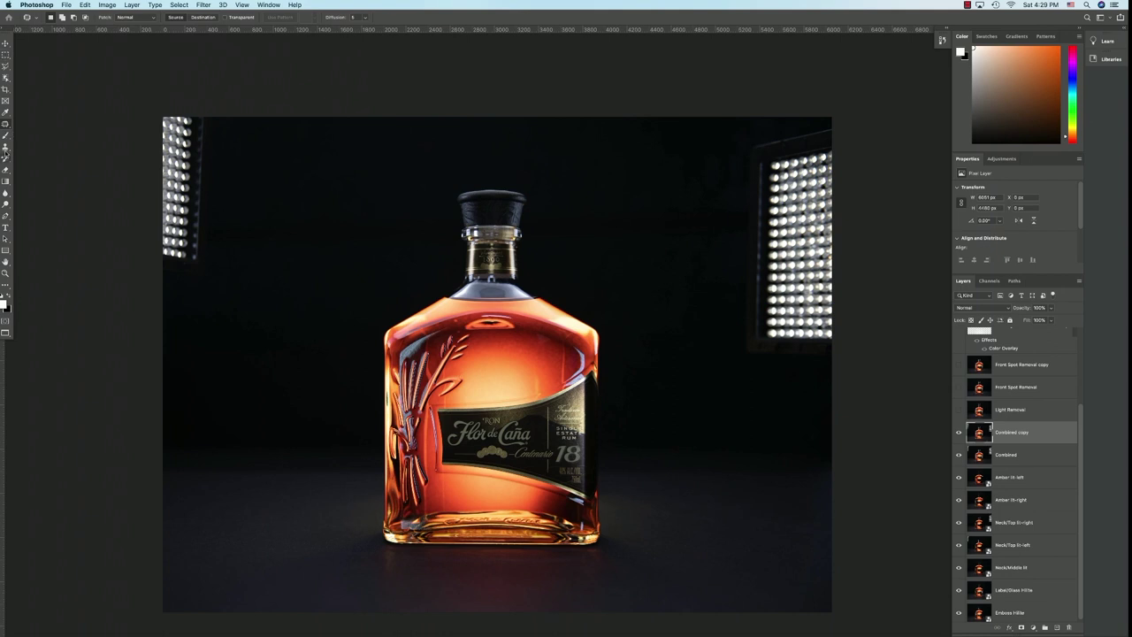
Remove the LED light panel left of the bottle with the Patch tool, sampling the dark background beside it, and deselect
left_click(7, 124)
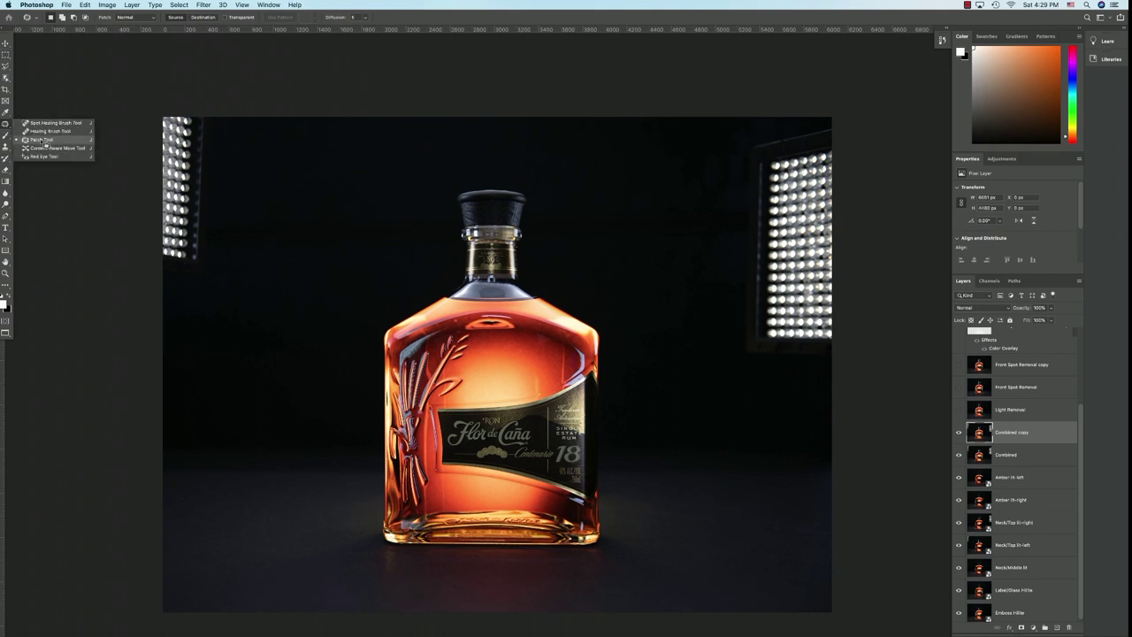
left_click(44, 139)
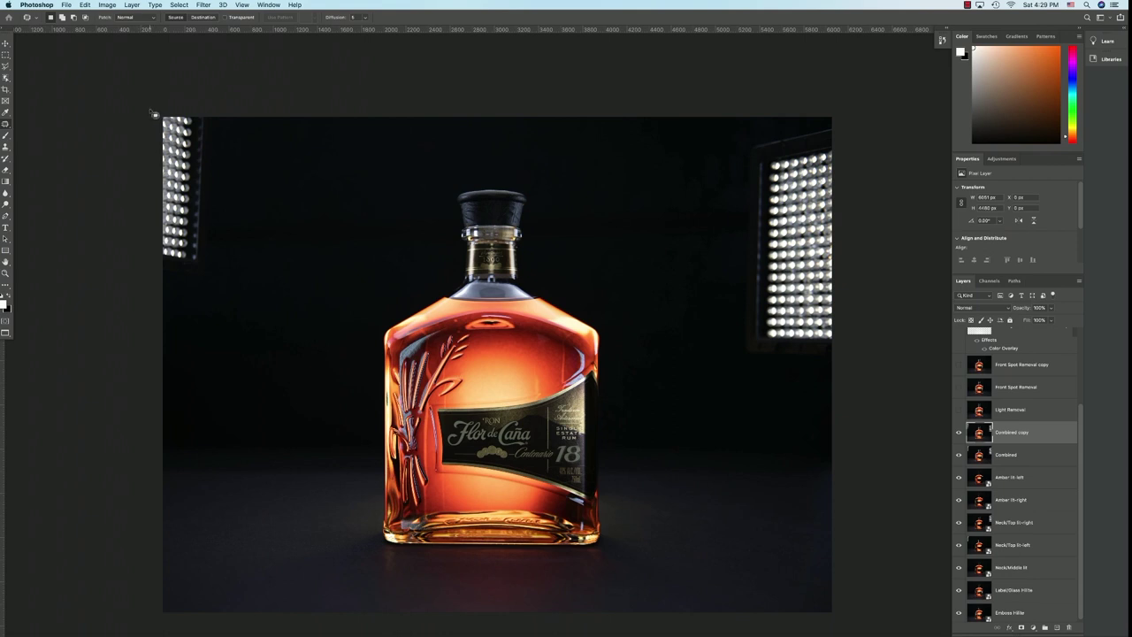
mouse_move(151, 113)
left_mouse_down()
mouse_move(210, 111)
mouse_move(230, 124)
mouse_move(220, 250)
mouse_move(183, 290)
mouse_move(138, 248)
mouse_move(145, 160)
left_mouse_up()
left_click_drag(158, 111, 158, 111)
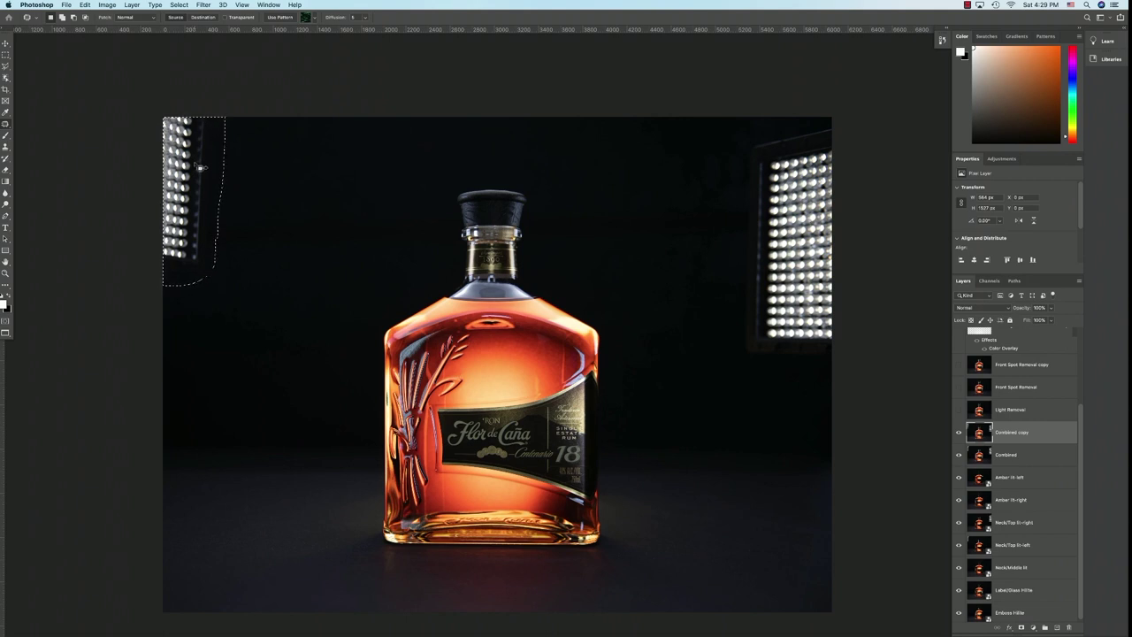
left_click_drag(201, 173, 276, 169)
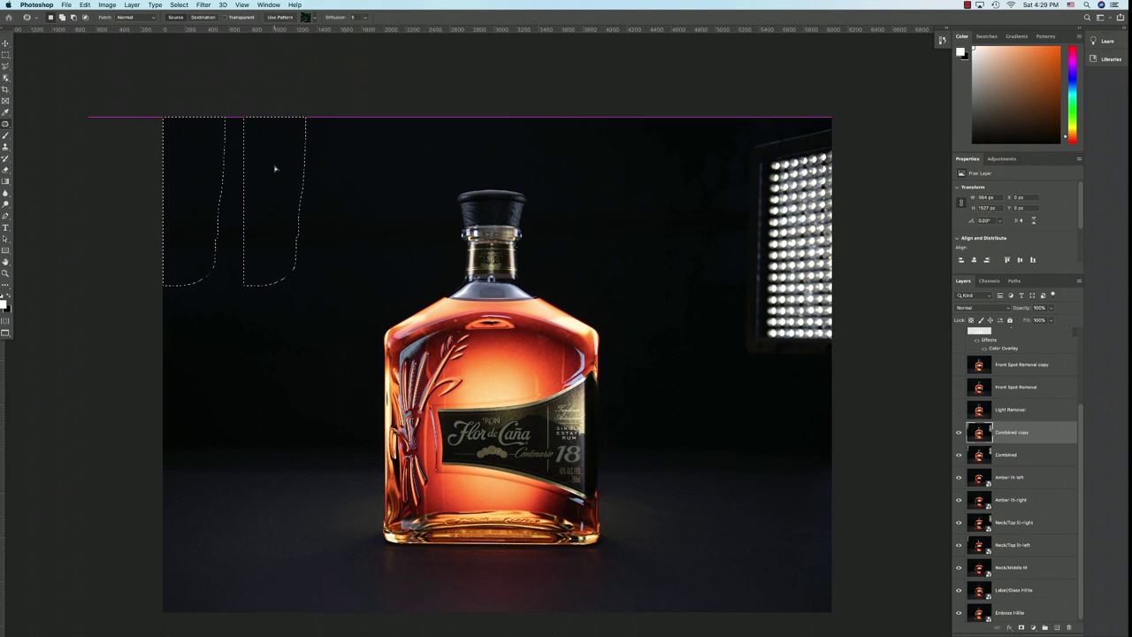
left_click_drag(275, 169, 276, 169)
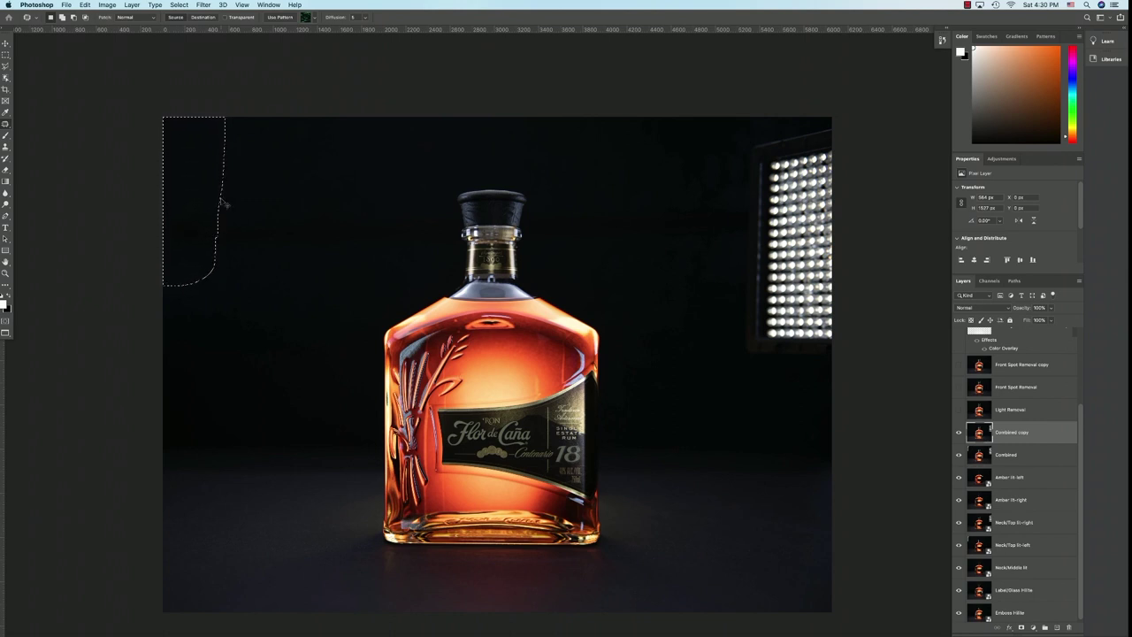
key("super+d")
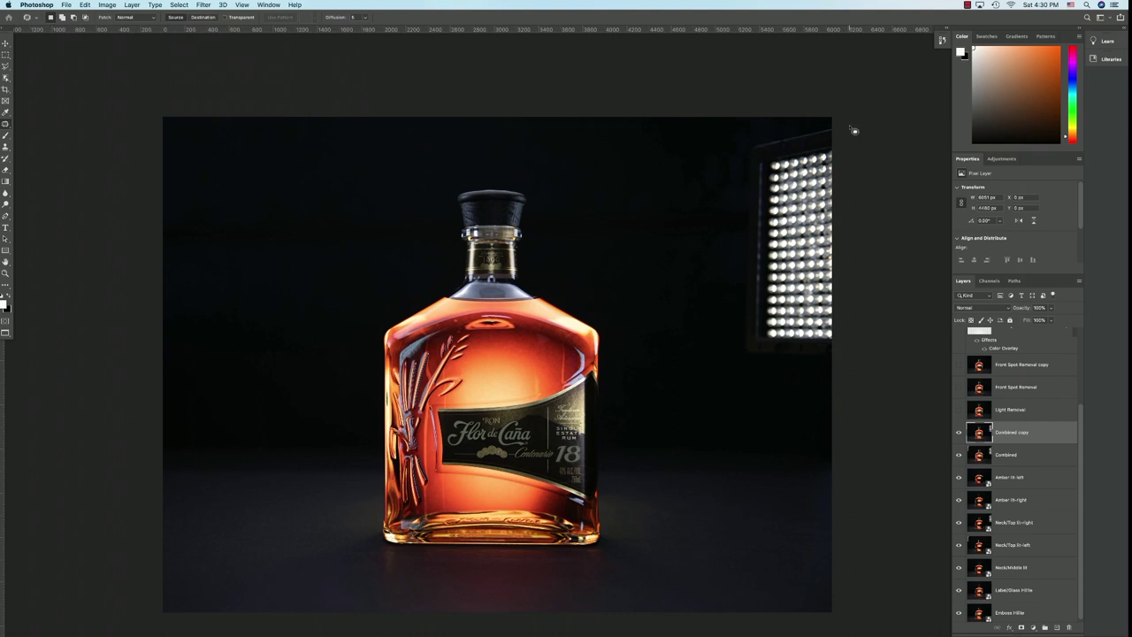
Patch out the LED light panel right of the bottle with the adjacent dark background and clear the selection
mouse_move(852, 130)
left_mouse_down()
mouse_move(766, 133)
mouse_move(748, 153)
mouse_move(737, 330)
mouse_move(755, 367)
mouse_move(846, 372)
mouse_move(850, 133)
left_mouse_up()
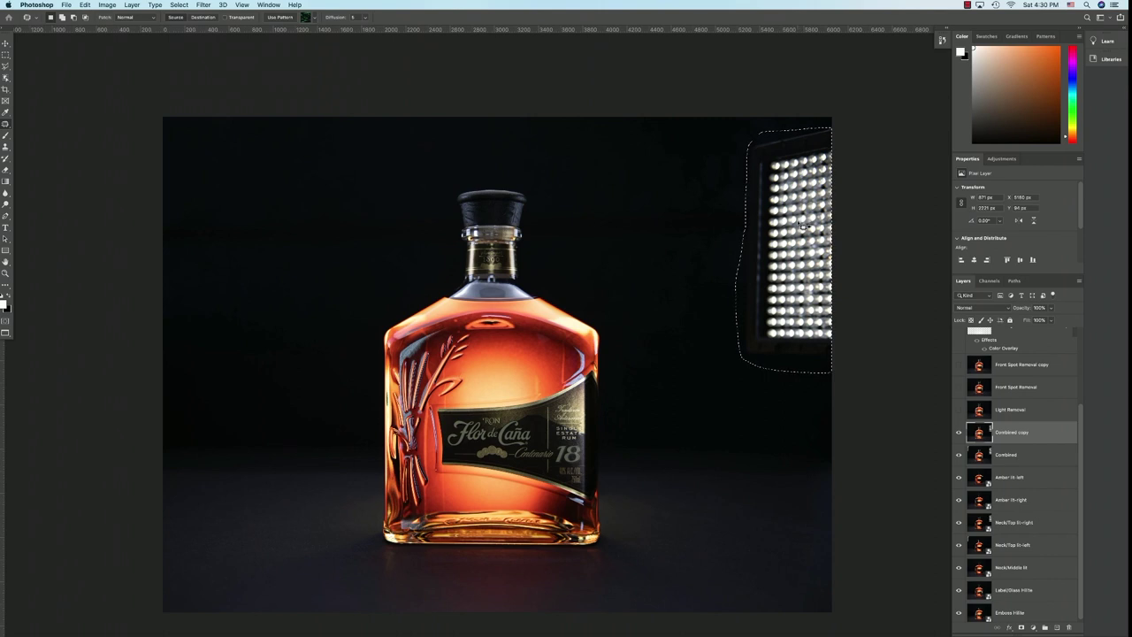
left_click_drag(779, 223, 691, 220)
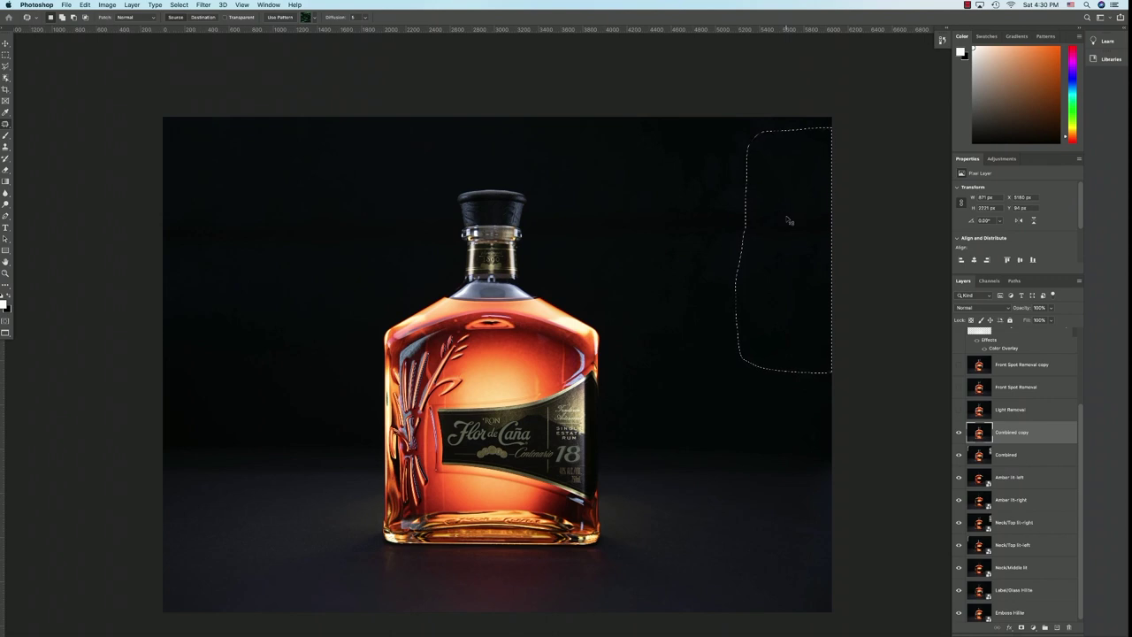
key("ctrl+d")
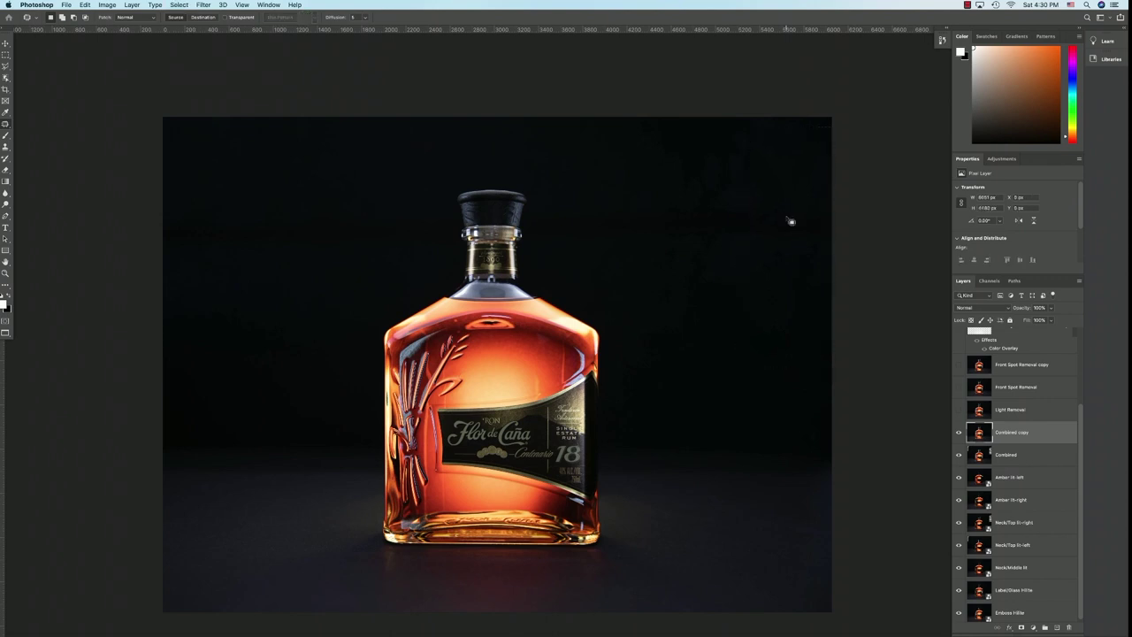
Delete the Combined copy layer
scroll(791, 221, "down", 1)
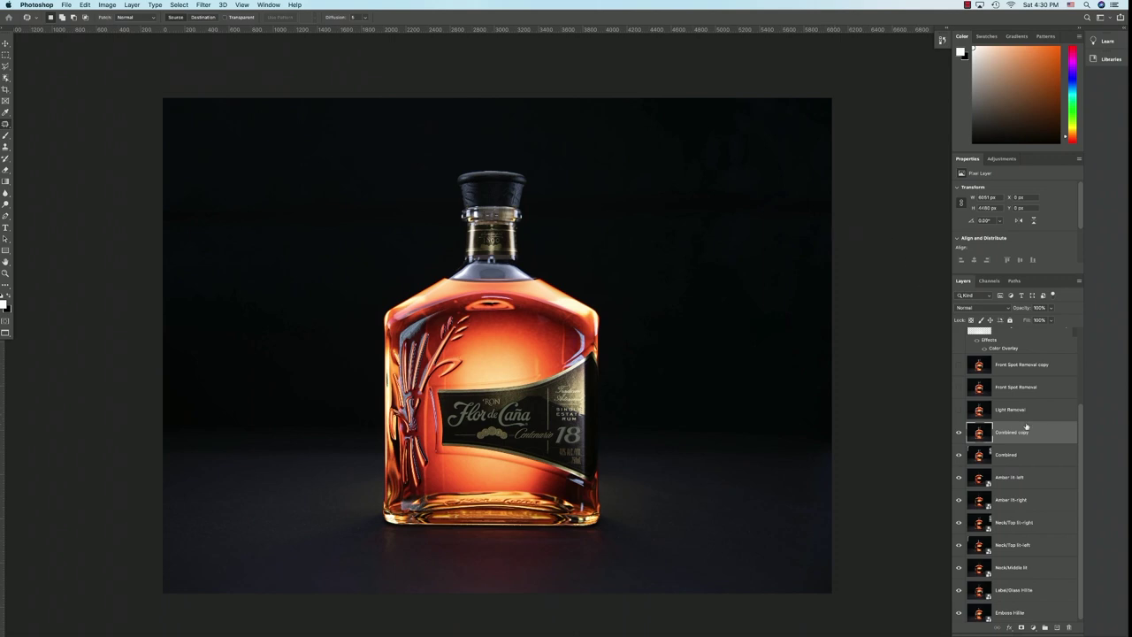
scroll(1026, 427, "down", 1)
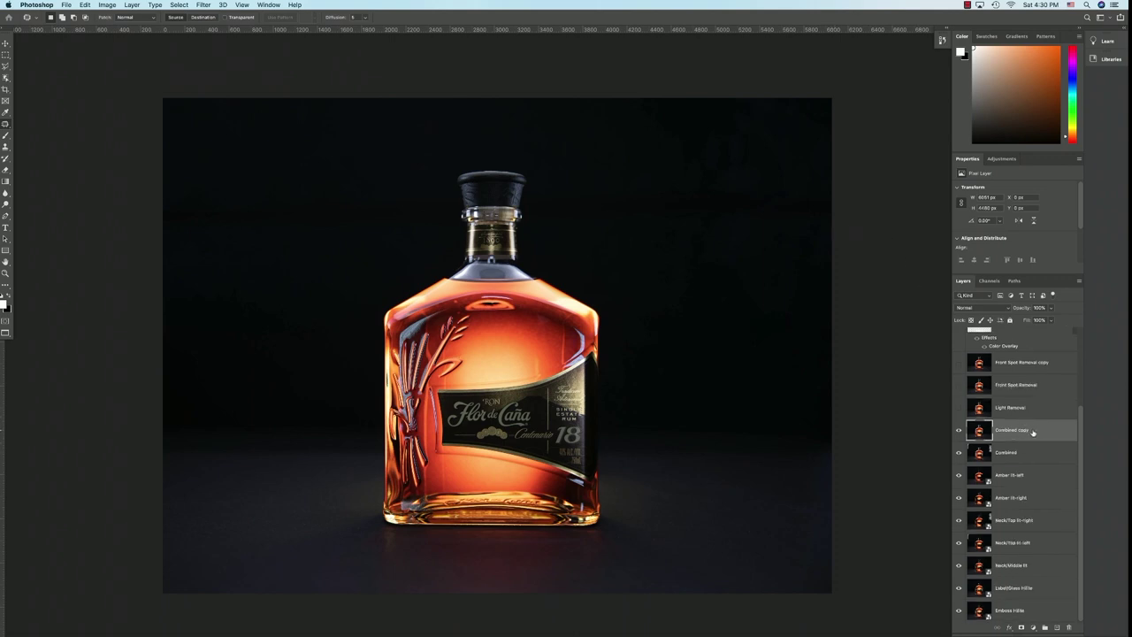
left_click_drag(1032, 431, 1070, 629)
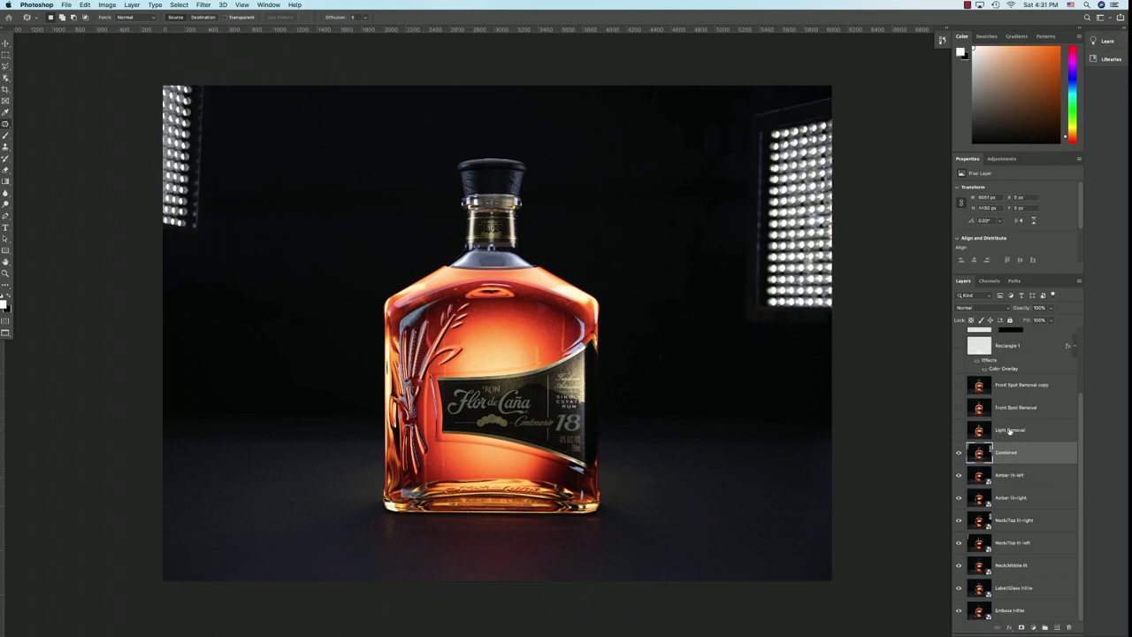
Show the Light Removal layer above the Combined layer
left_click(959, 430)
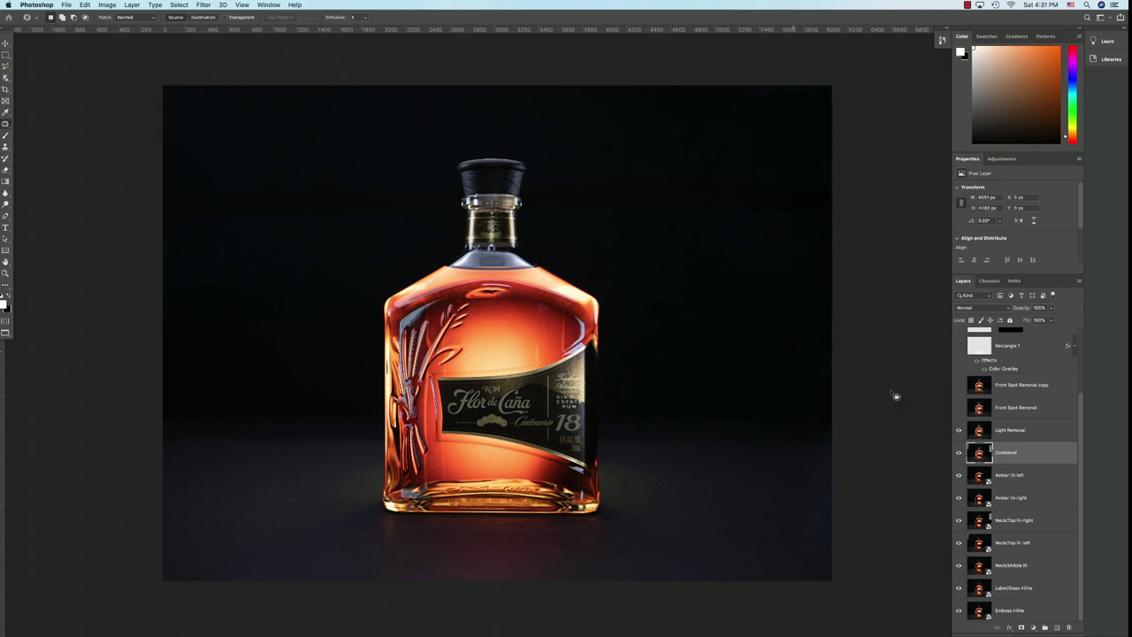
scroll(1017, 455, "up", 2)
scroll(1019, 457, "up", 1)
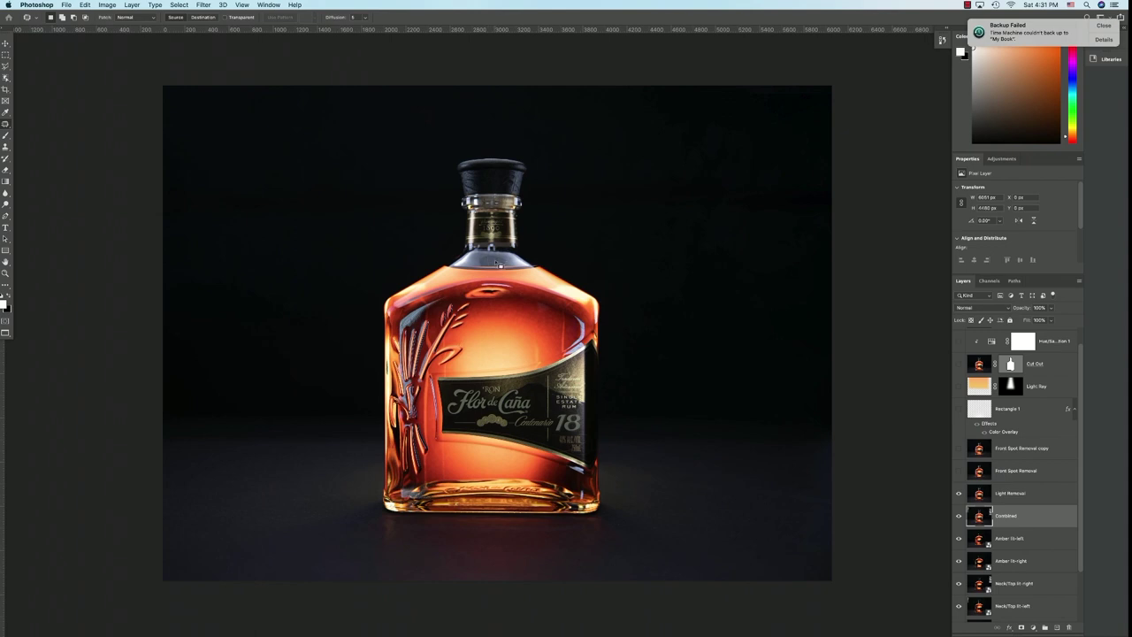
Select the Front Spot Removal layer and compare the image with it shown and hidden
left_click(1018, 473)
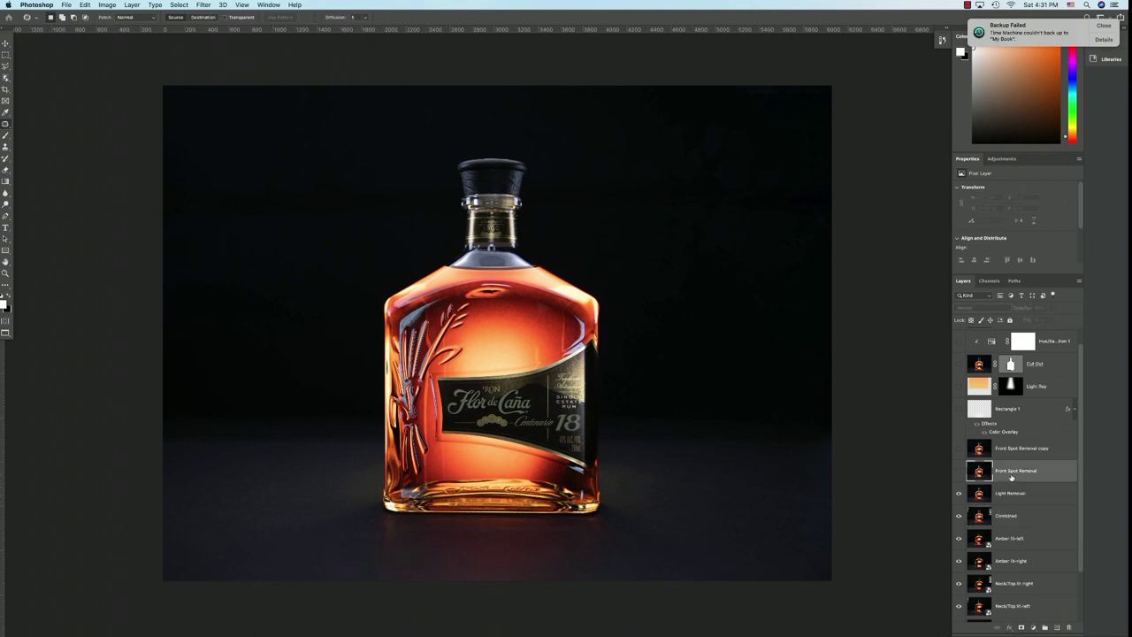
left_click(959, 471)
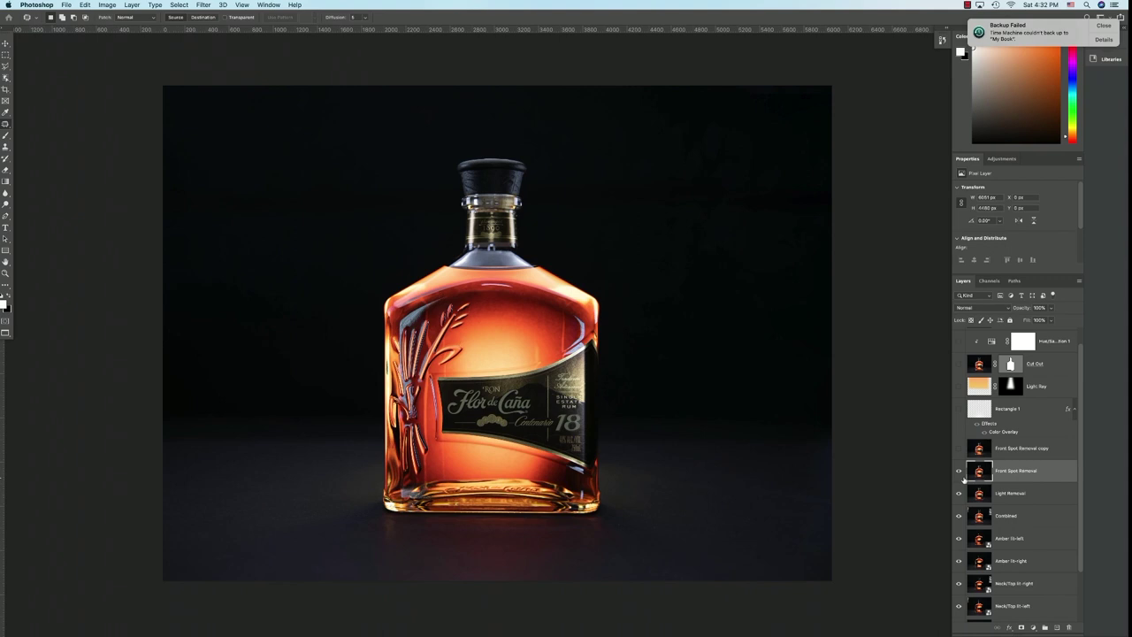
left_click(958, 471)
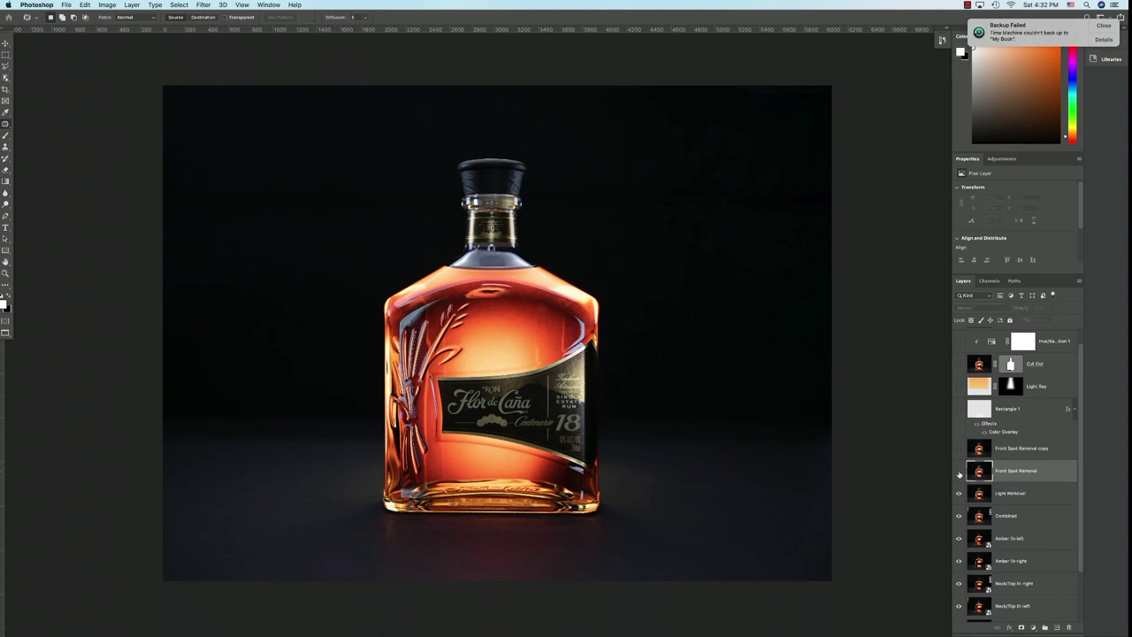
Select the Light Removal layer and activate the Clone Stamp tool for retouching the bottle
left_click(1012, 495)
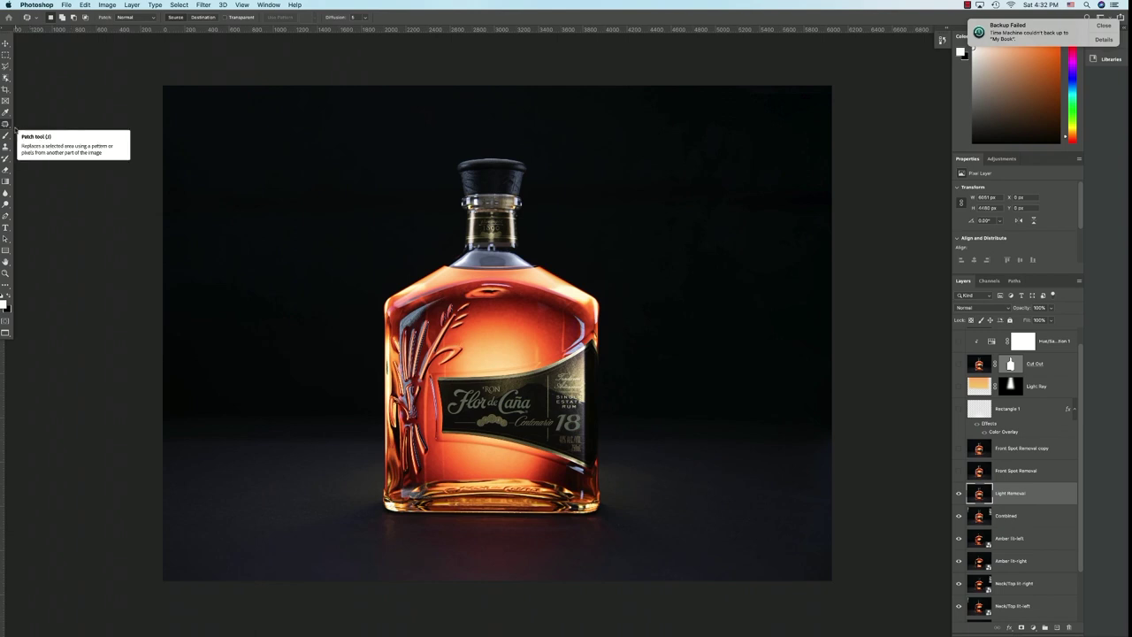
left_click(6, 147)
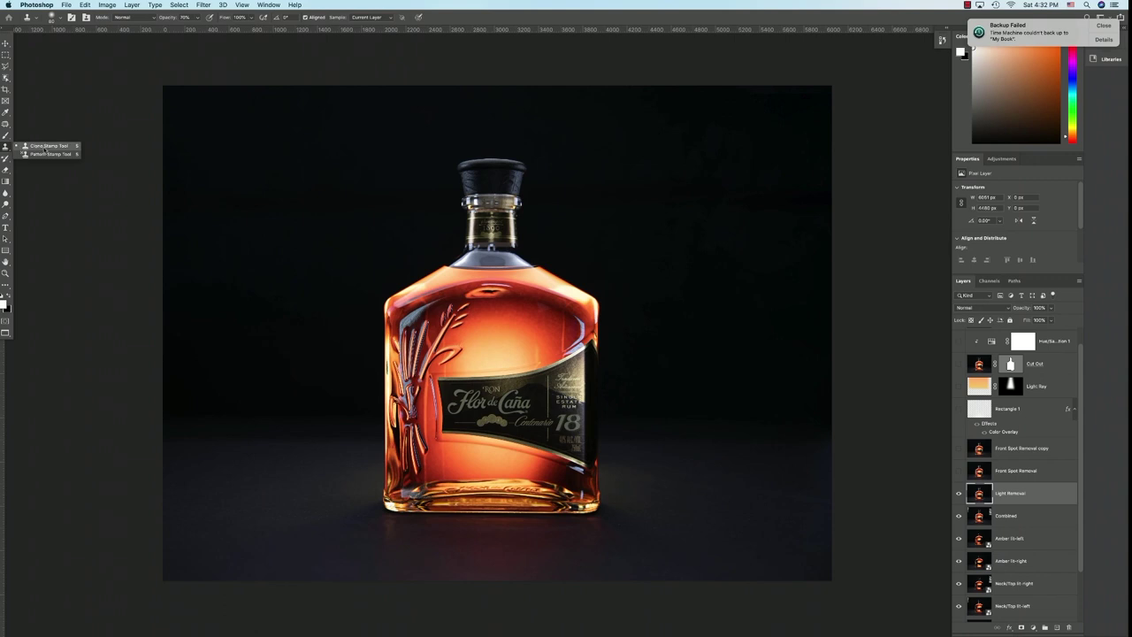
left_click(46, 147)
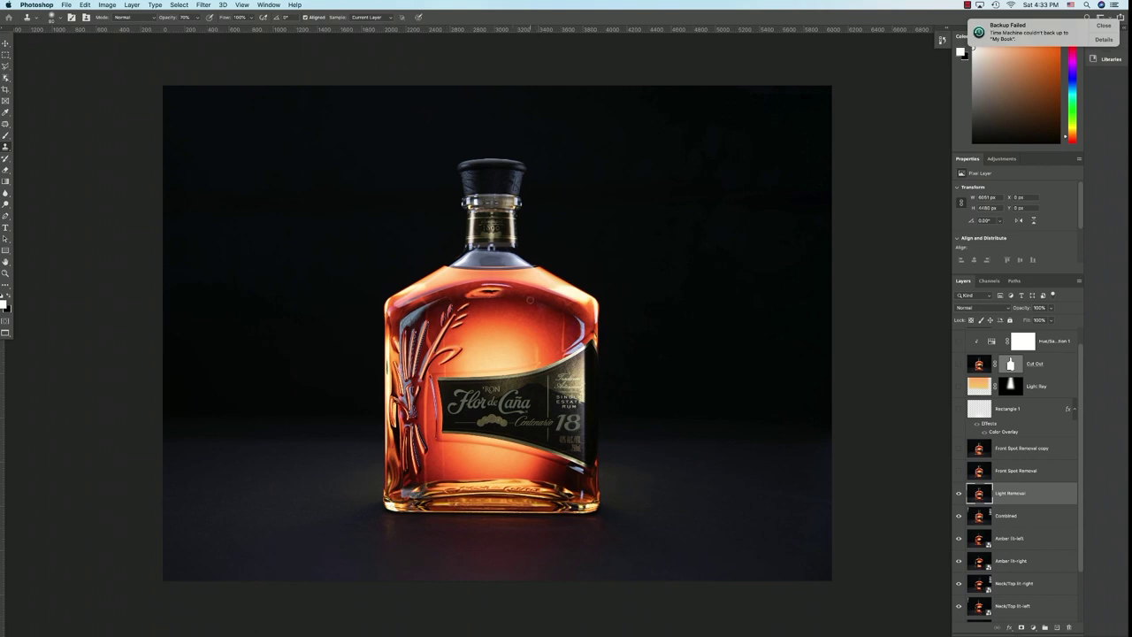
Compare the bottle with the Front Spot Removal layer on and off, and leave the layer shown
left_click(1029, 474)
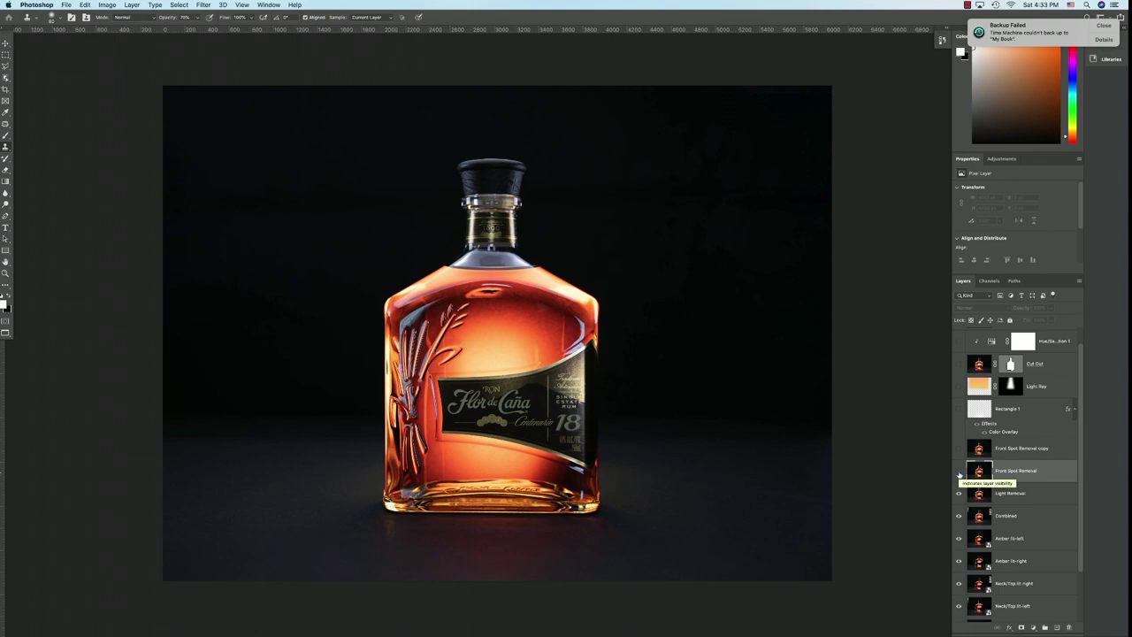
left_click(958, 471)
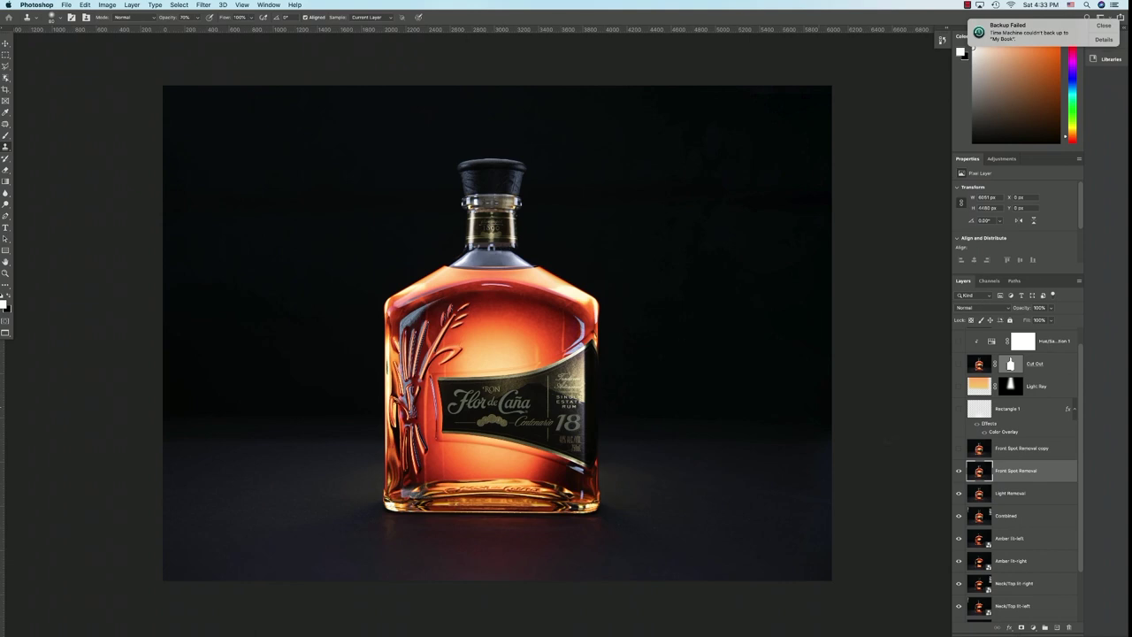
left_click(959, 471)
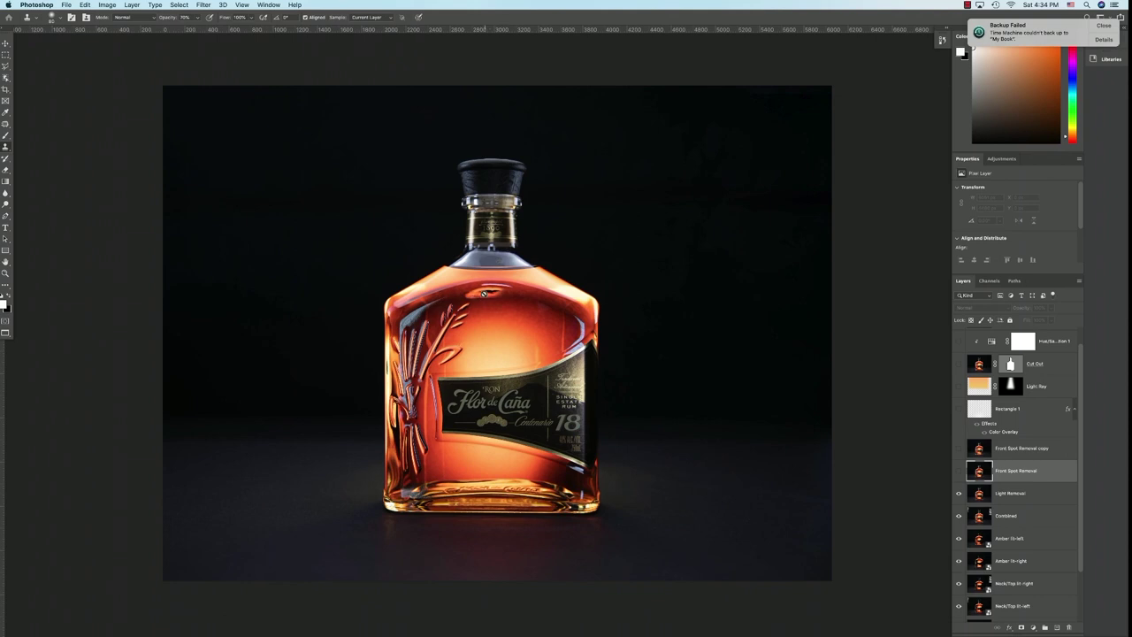
left_click(959, 474)
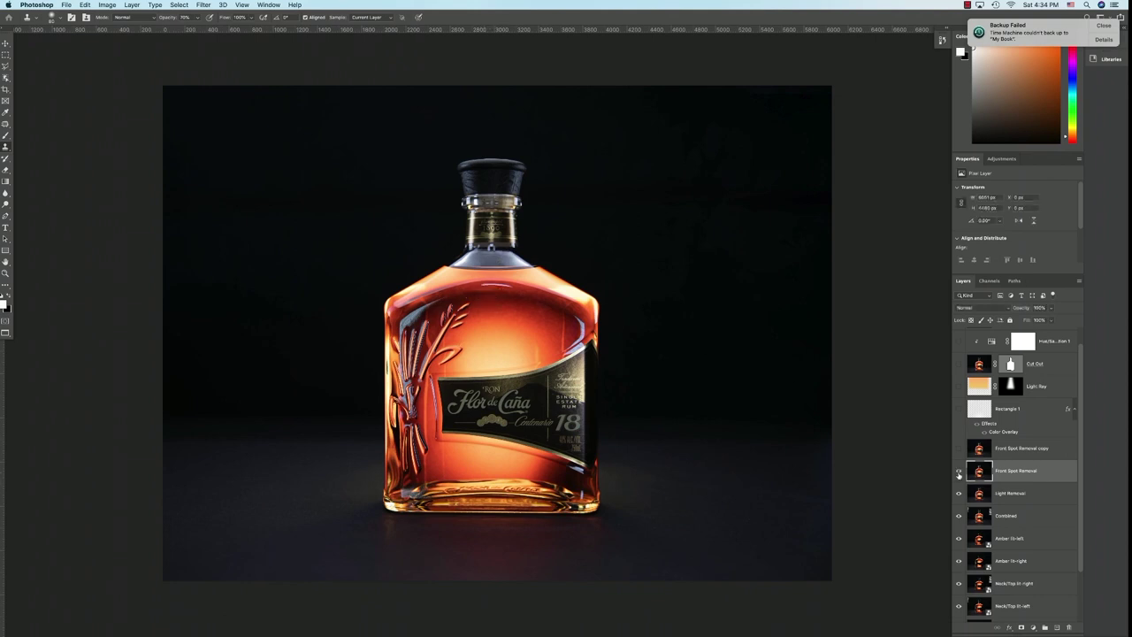
left_click(958, 474)
left_click(959, 474)
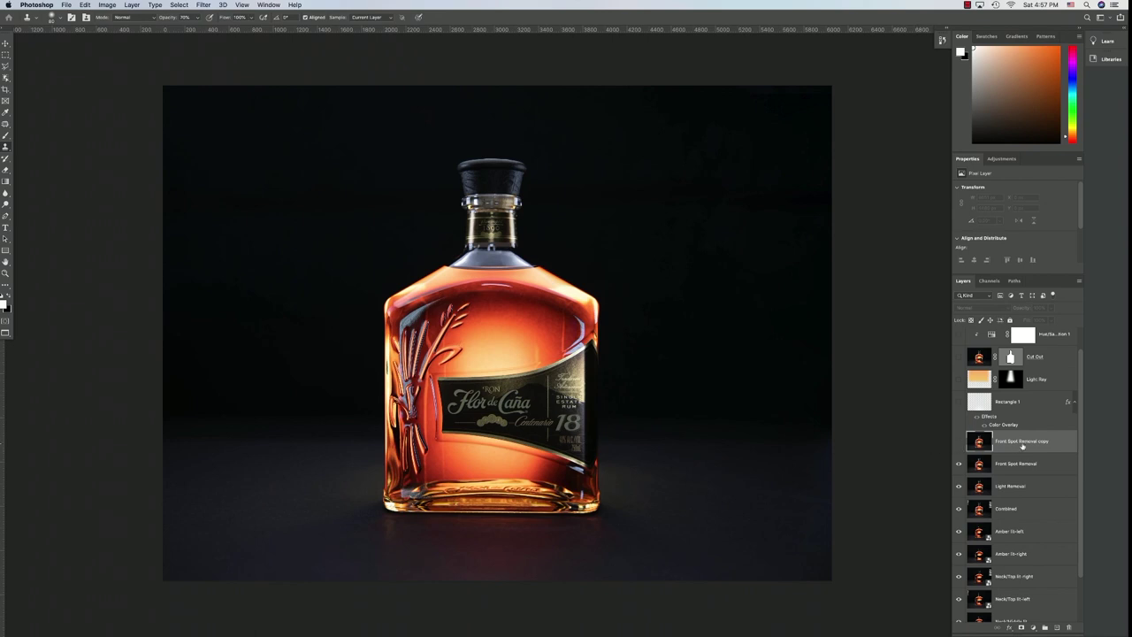
Show the Front Spot Removal copy layer and look through the layer stack
left_click(958, 443)
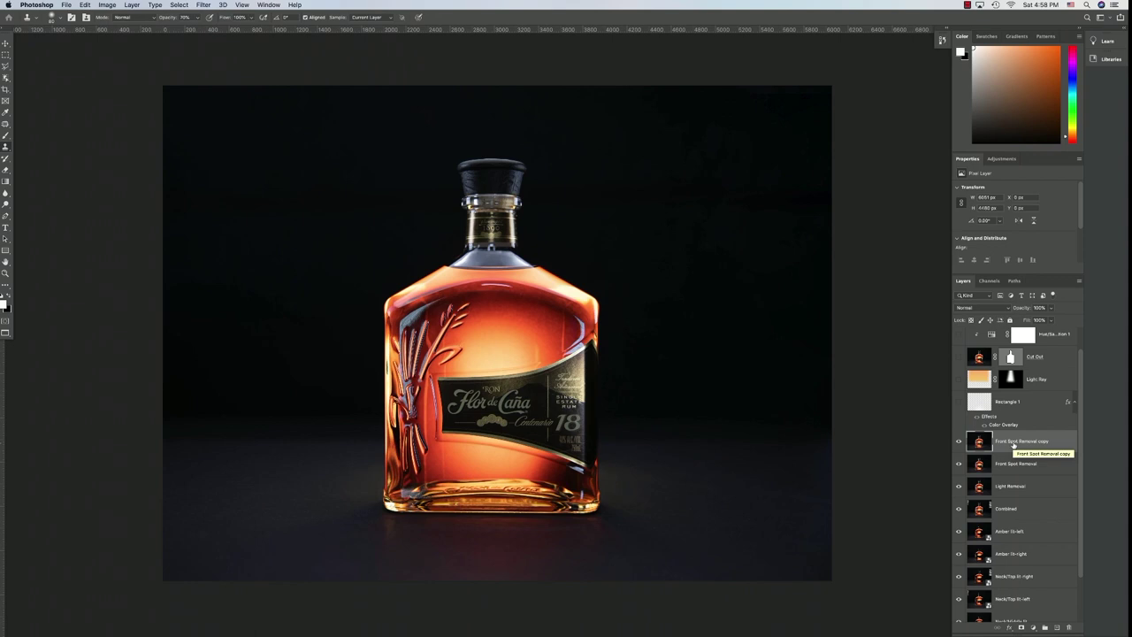
scroll(1013, 446, "down", 3)
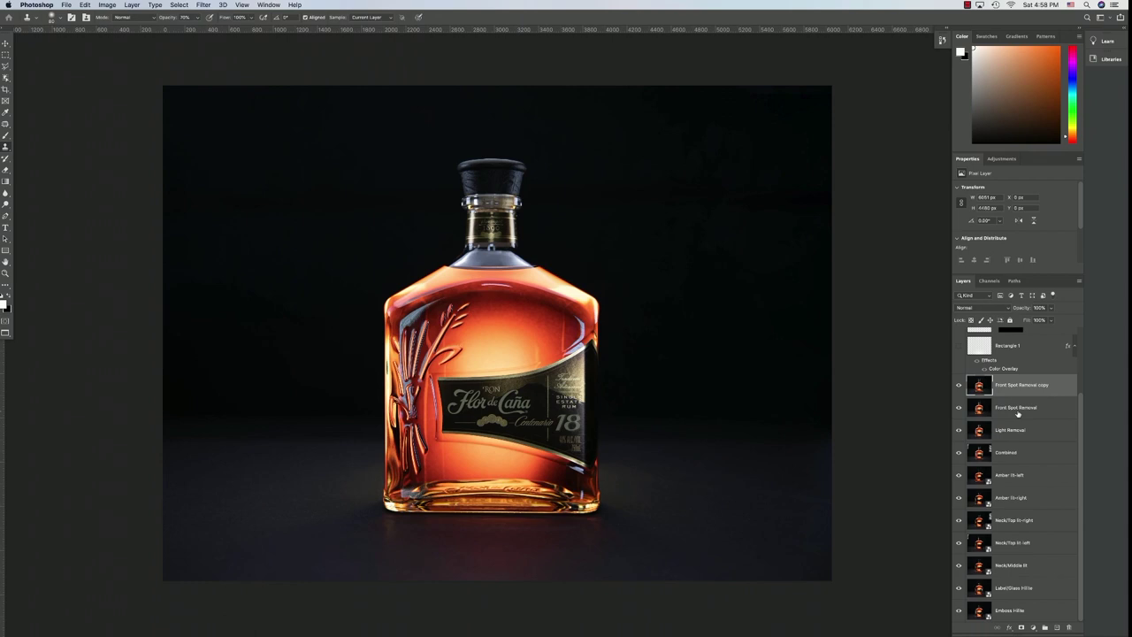
scroll(1016, 412, "up", 3)
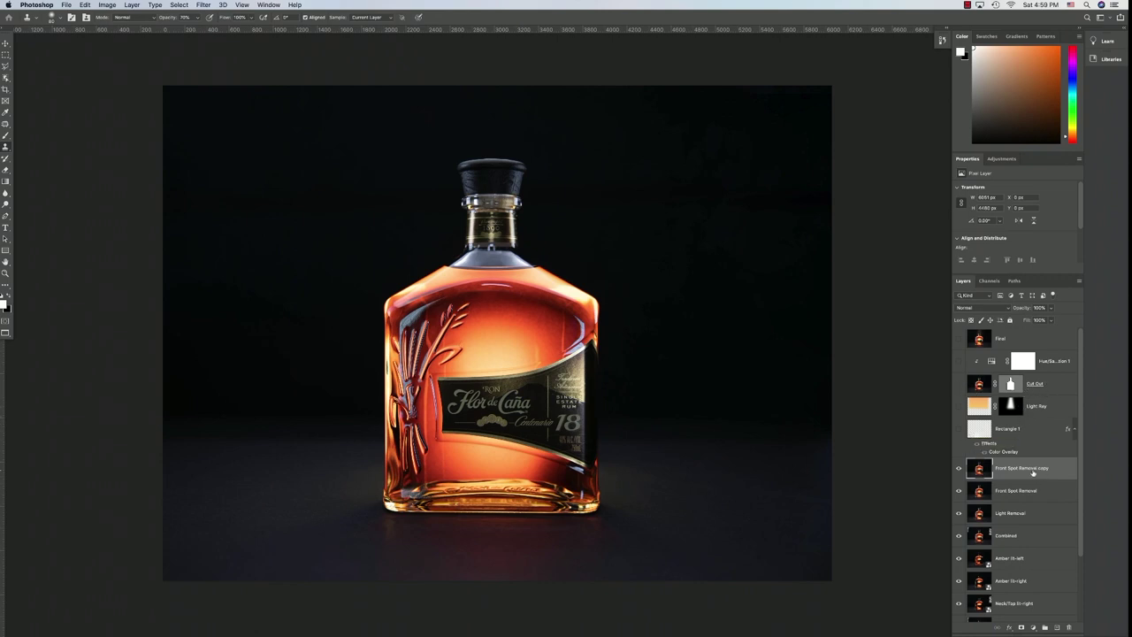
Select the Cut Out layer and try tracing the bottle's left edge up to the shoulder with the Pen tool
left_click(1038, 386)
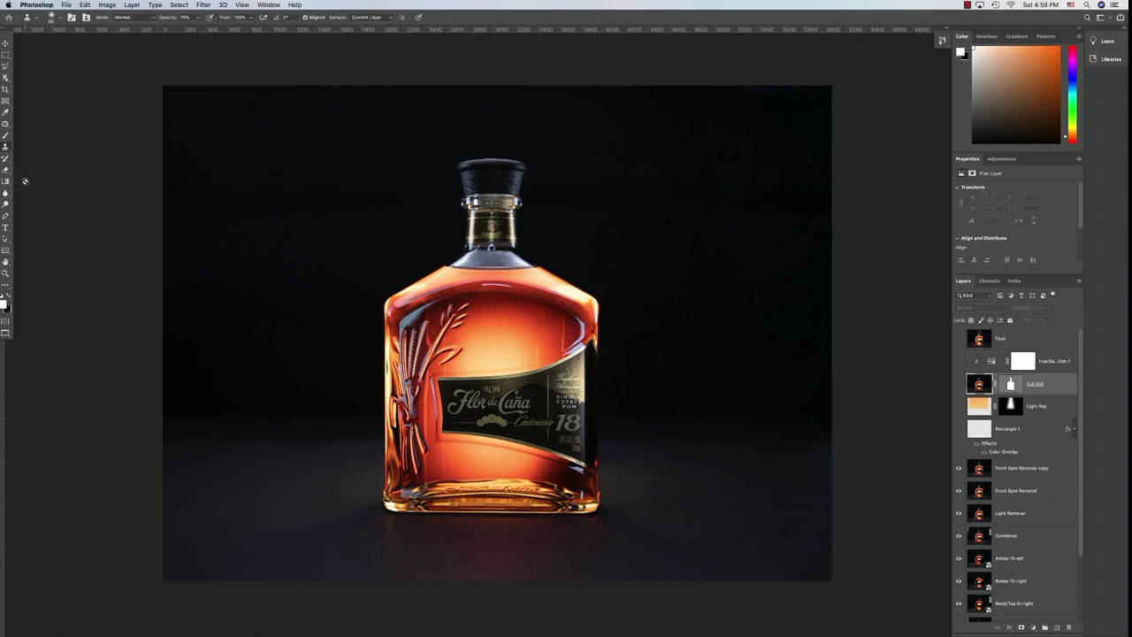
left_click(8, 215)
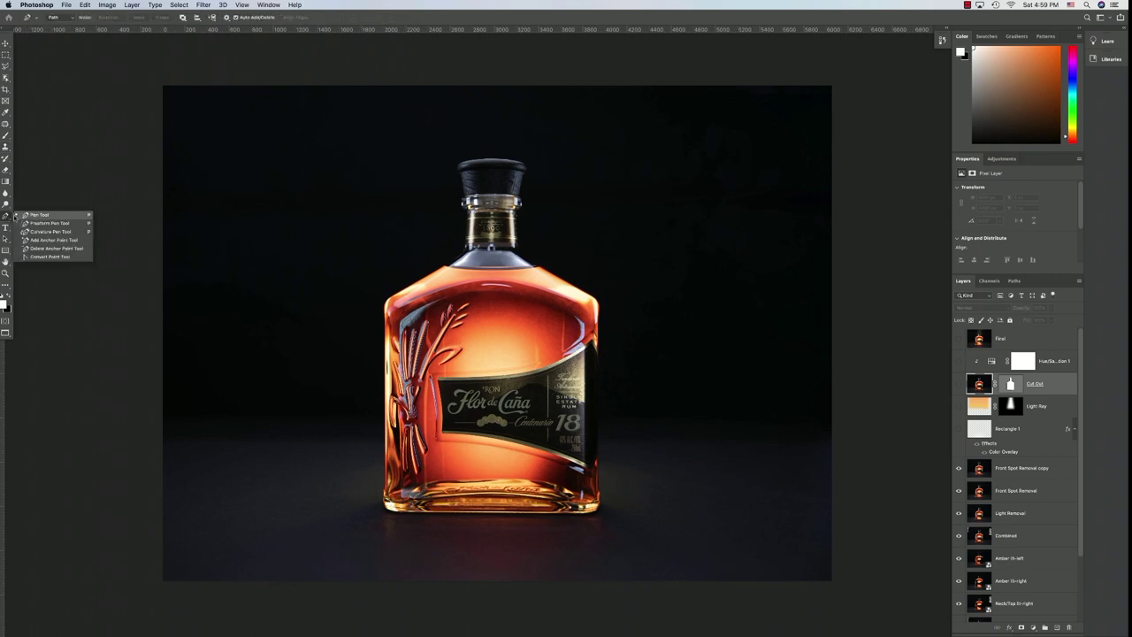
left_click(39, 217)
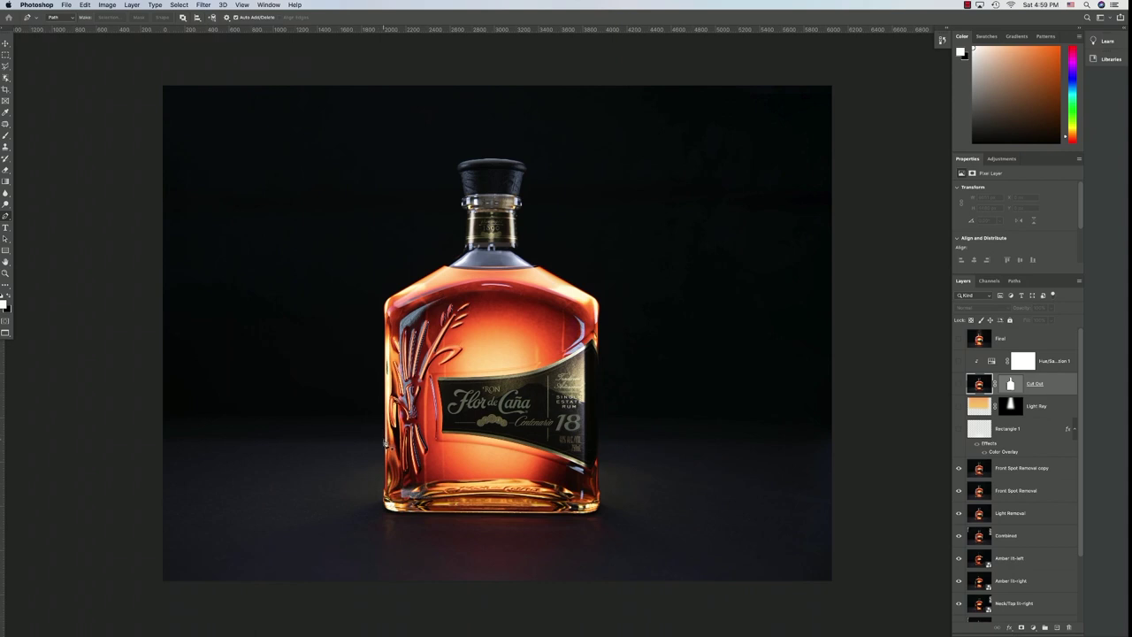
left_click(386, 432)
left_click(386, 347)
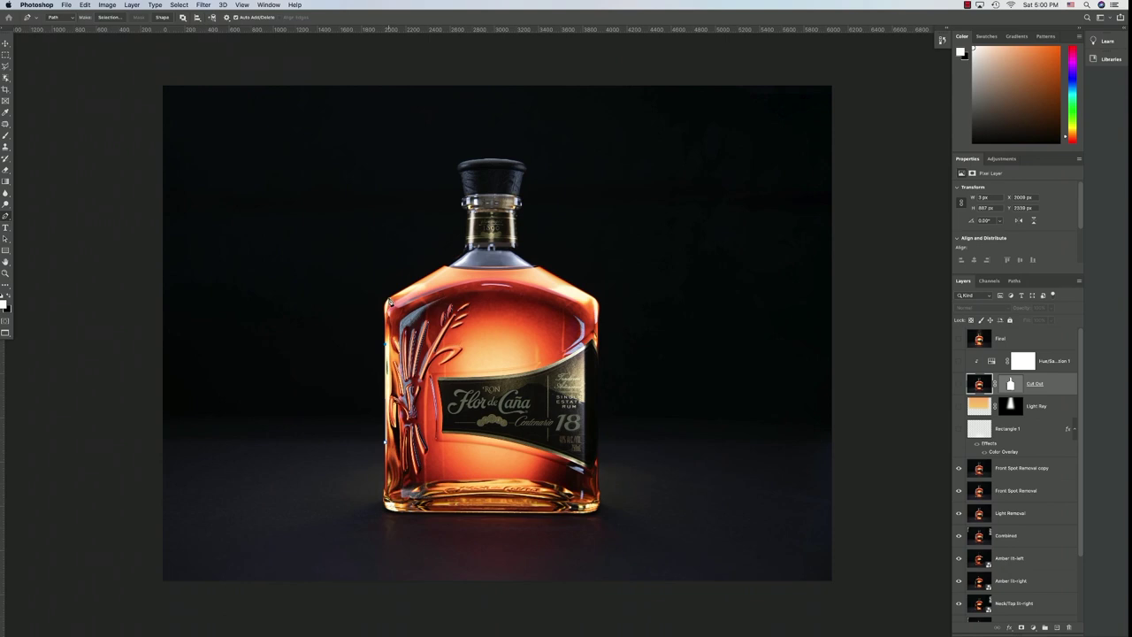
left_click_drag(386, 299, 427, 284)
key("super+z")
key("super+z")
key("super+z")
Show all layers from Front Spot Removal copy down through the lit exposures again beneath the Cut Out layer
scroll(1024, 458, "down", 2)
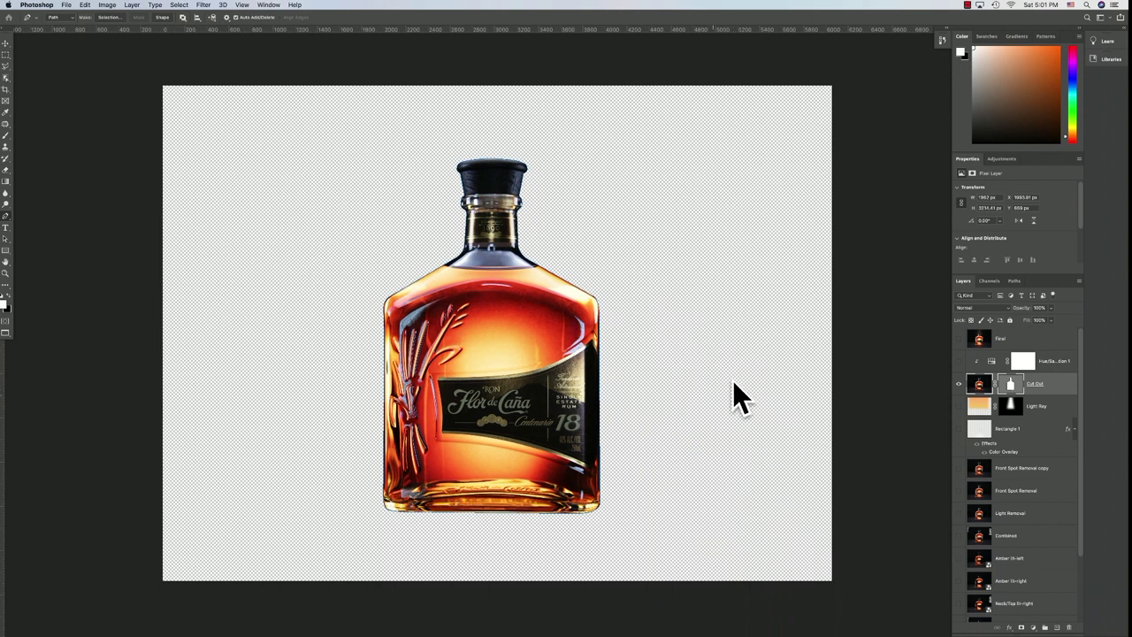
left_click(960, 468)
left_click(959, 490)
scroll(957, 507, "down", 2)
left_click(958, 430)
left_click(958, 452)
left_click(958, 497)
left_click(959, 520)
left_click(959, 565)
left_click(958, 588)
left_click(958, 610)
scroll(1036, 599, "up", 3)
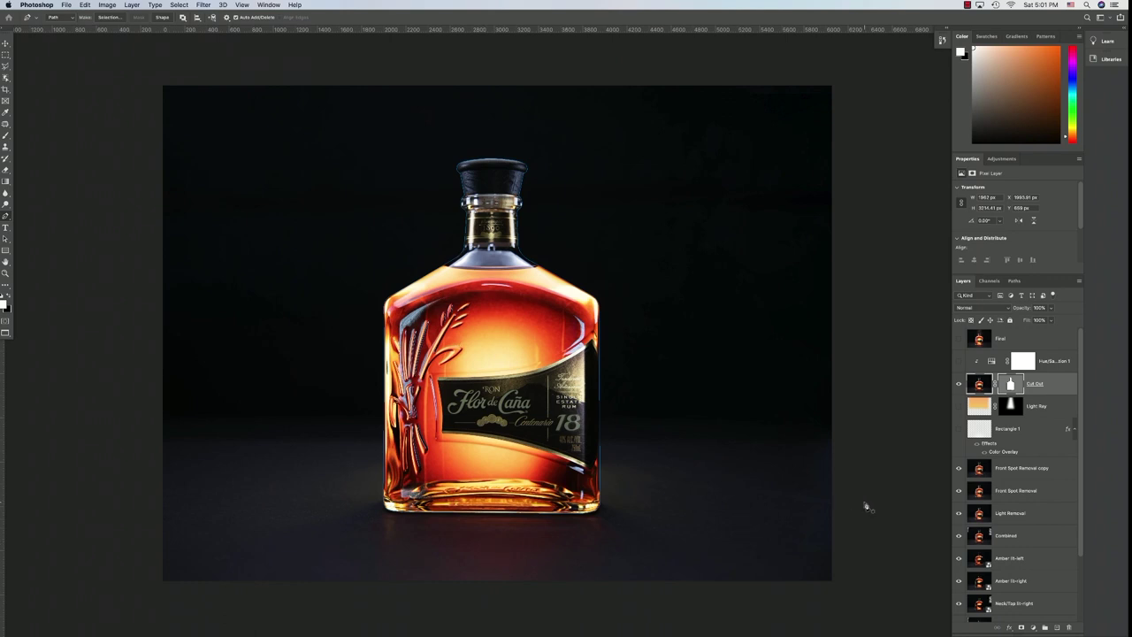
Add a layer above Front Spot Removal copy and draw a white rectangle about 1782 by 897 px under the bottle's base
key("alt+bracketleft")
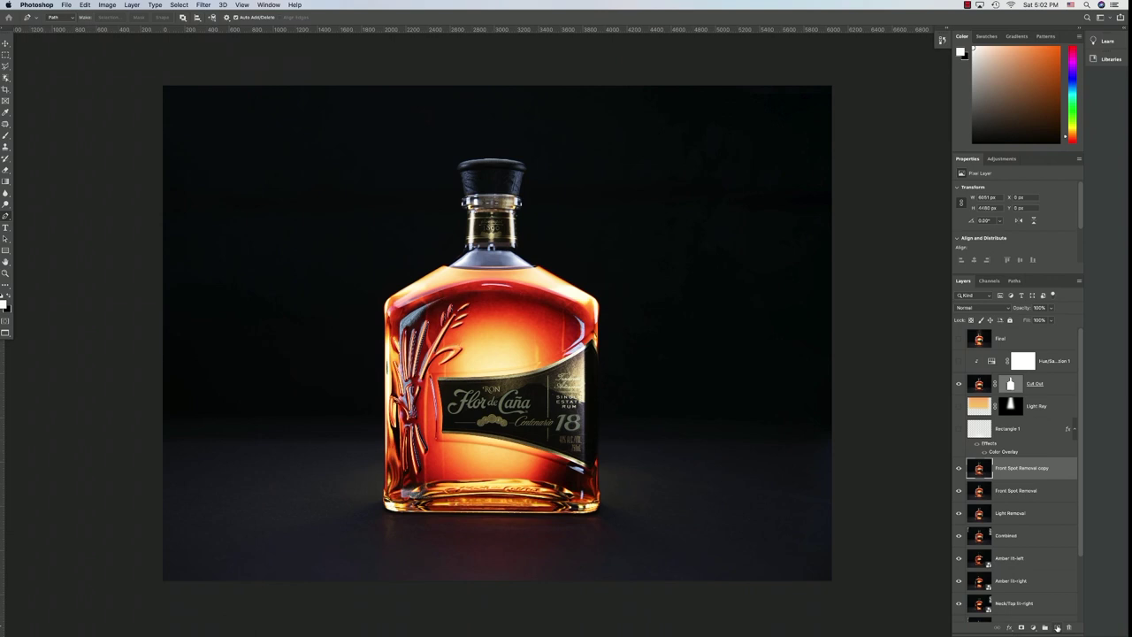
left_click(1058, 627)
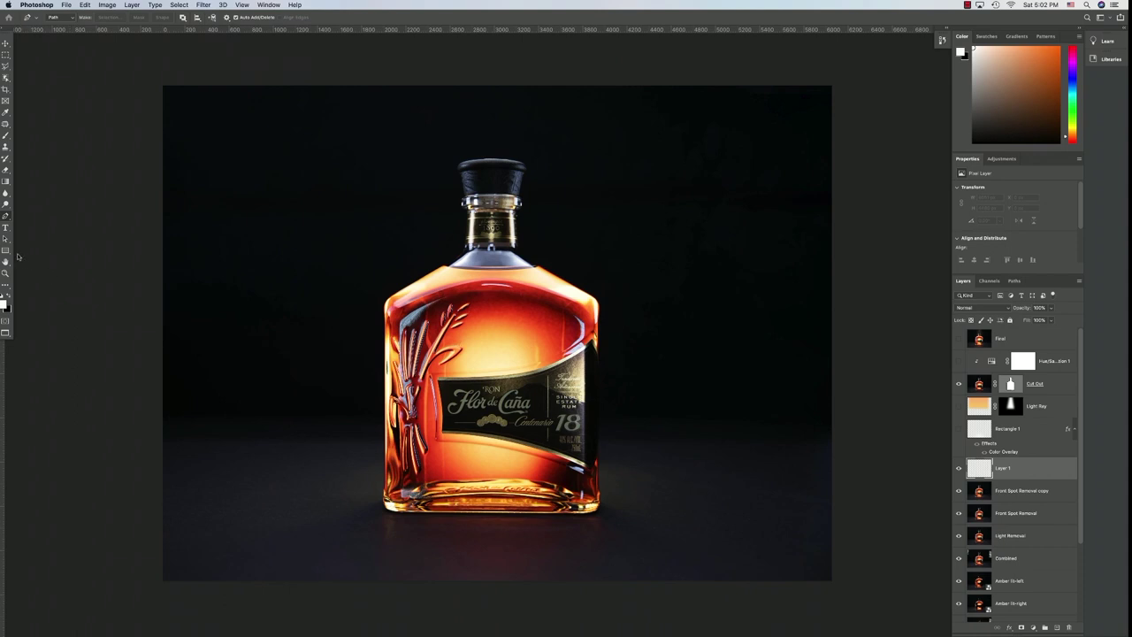
left_click(6, 252)
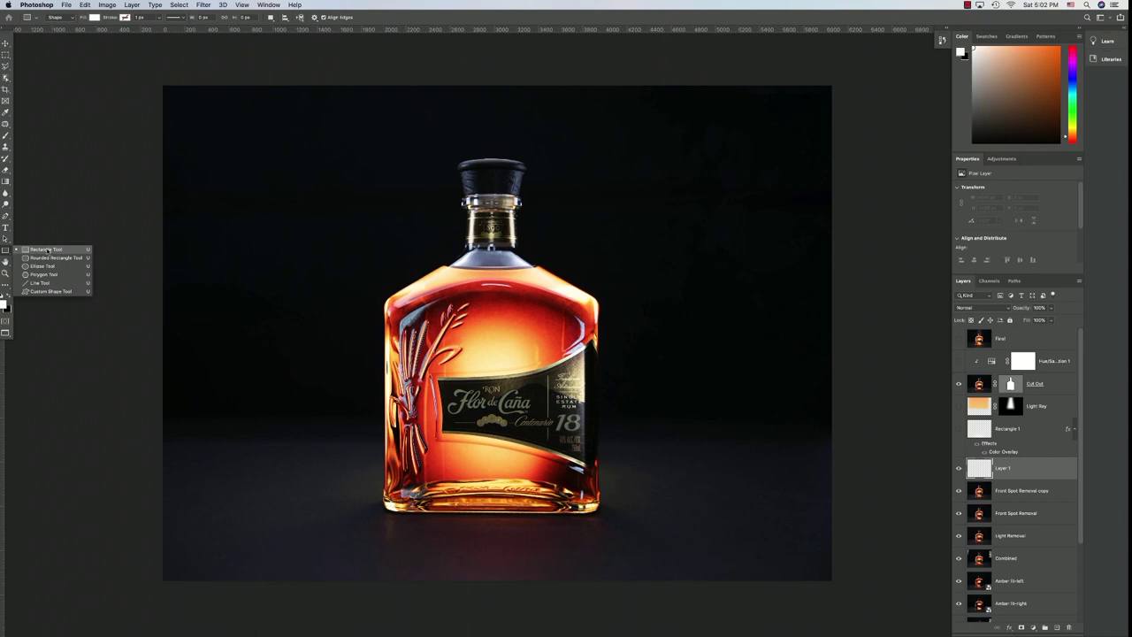
left_click(47, 250)
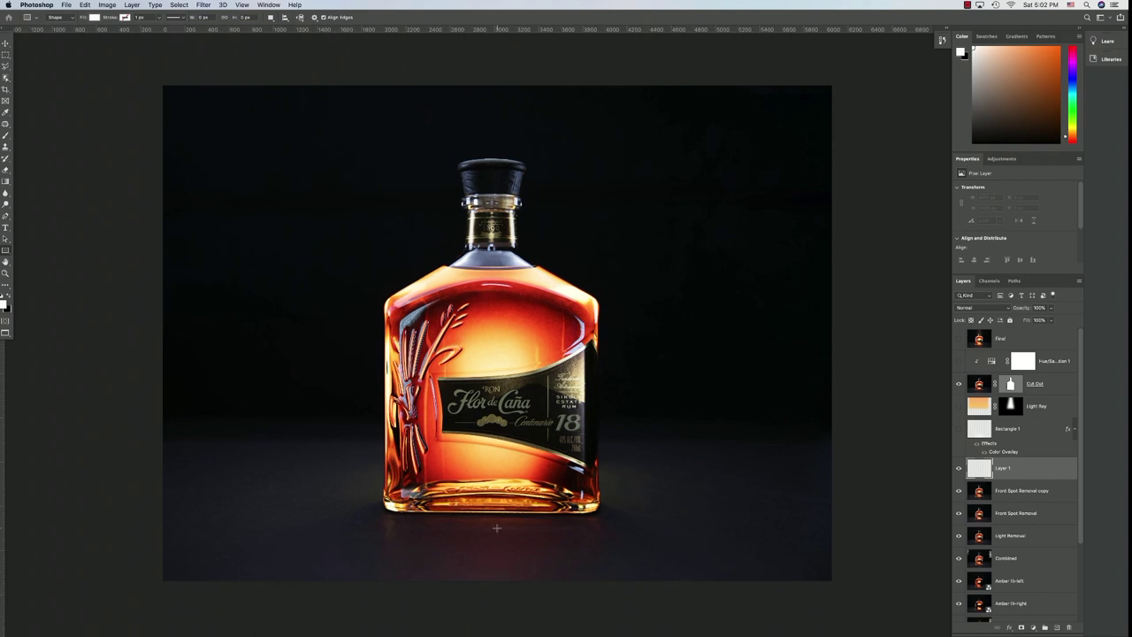
left_click_drag(390, 511, 589, 609)
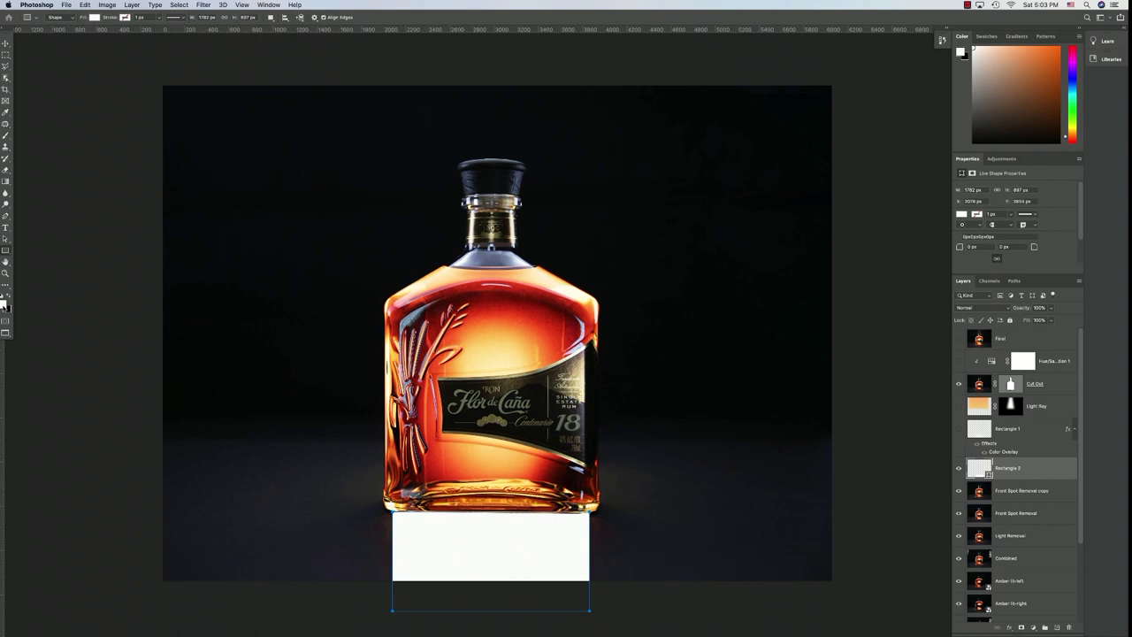
Recolor the rectangle under the bottle to the red-orange #ed461e sampled from the rum
double_click(979, 469)
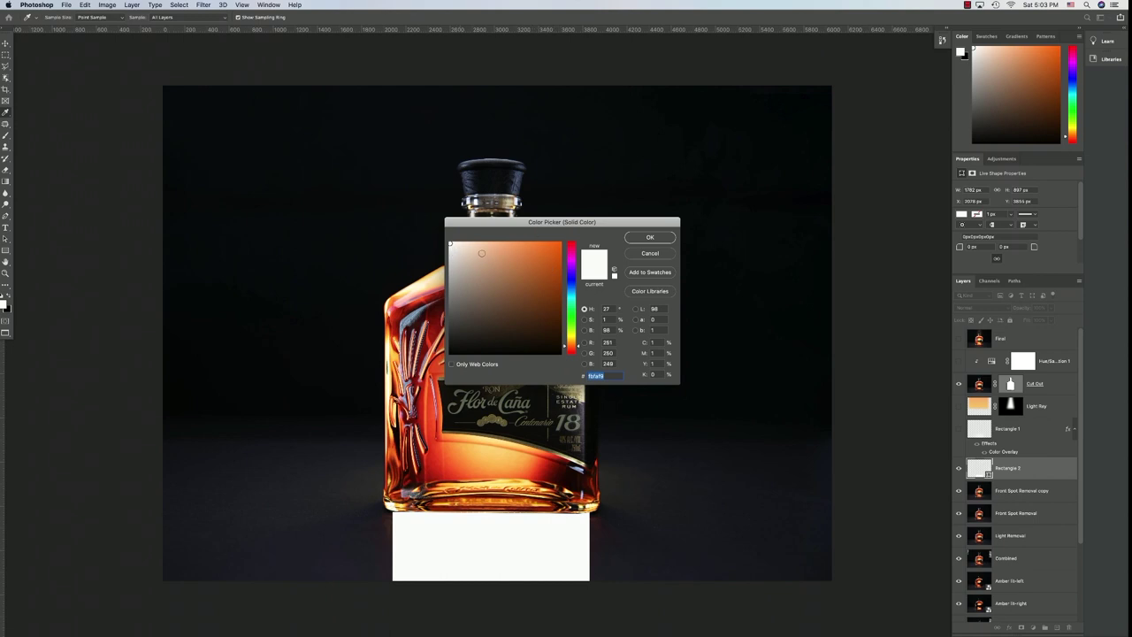
mouse_move(544, 258)
left_mouse_down()
mouse_move(532, 275)
mouse_move(544, 298)
mouse_move(502, 292)
mouse_move(546, 310)
mouse_move(531, 310)
mouse_move(546, 323)
mouse_move(509, 321)
mouse_move(533, 285)
mouse_move(503, 280)
left_mouse_up()
left_click(572, 299)
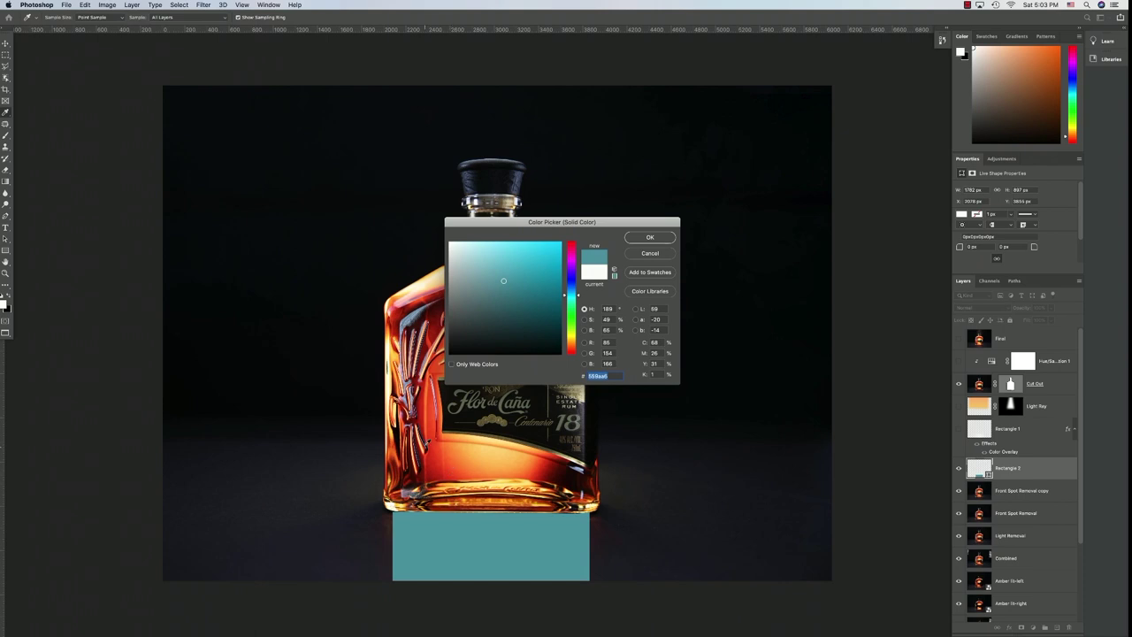
left_click(454, 470)
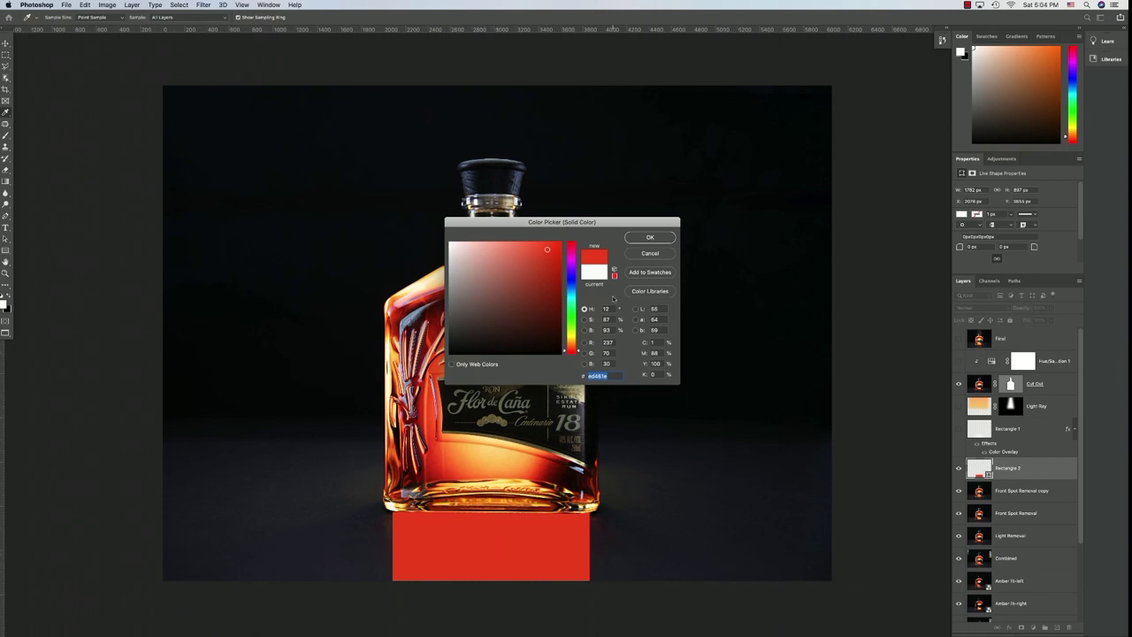
left_click(654, 237)
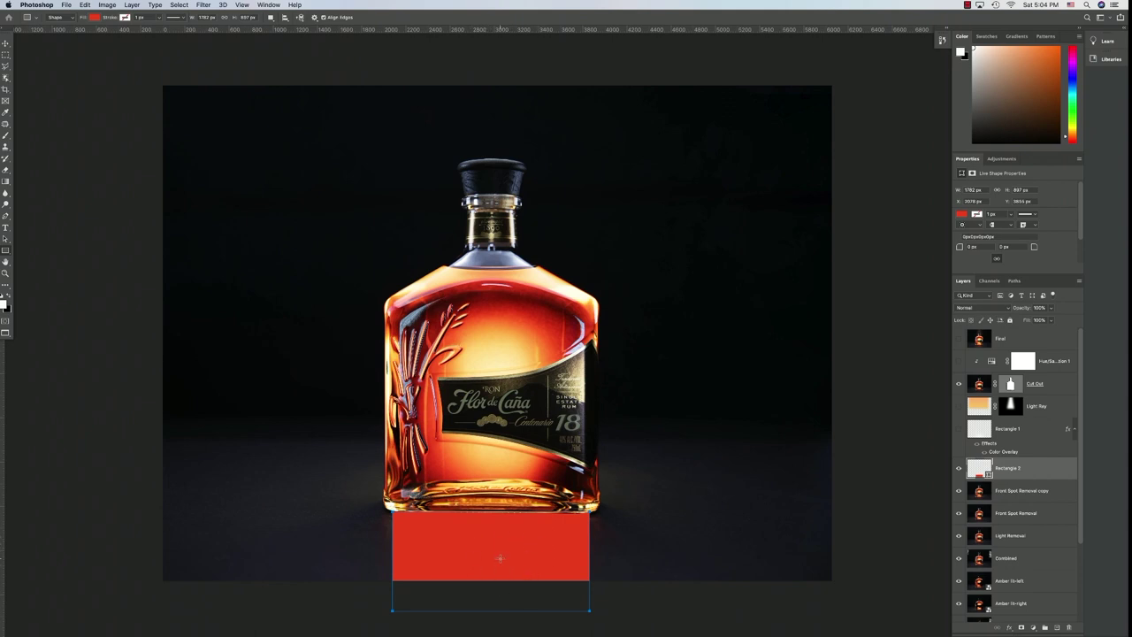
Rasterize the red rectangle under the bottle and soften it with a large-radius Gaussian Blur into a diffuse glow
left_click(202, 6)
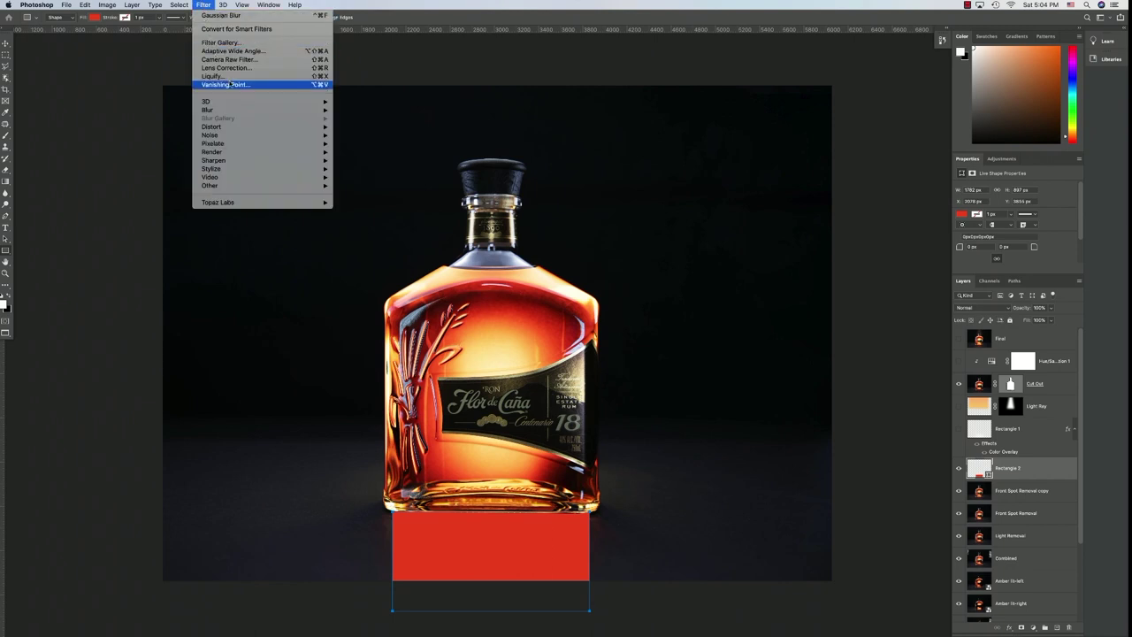
mouse_move(220, 110)
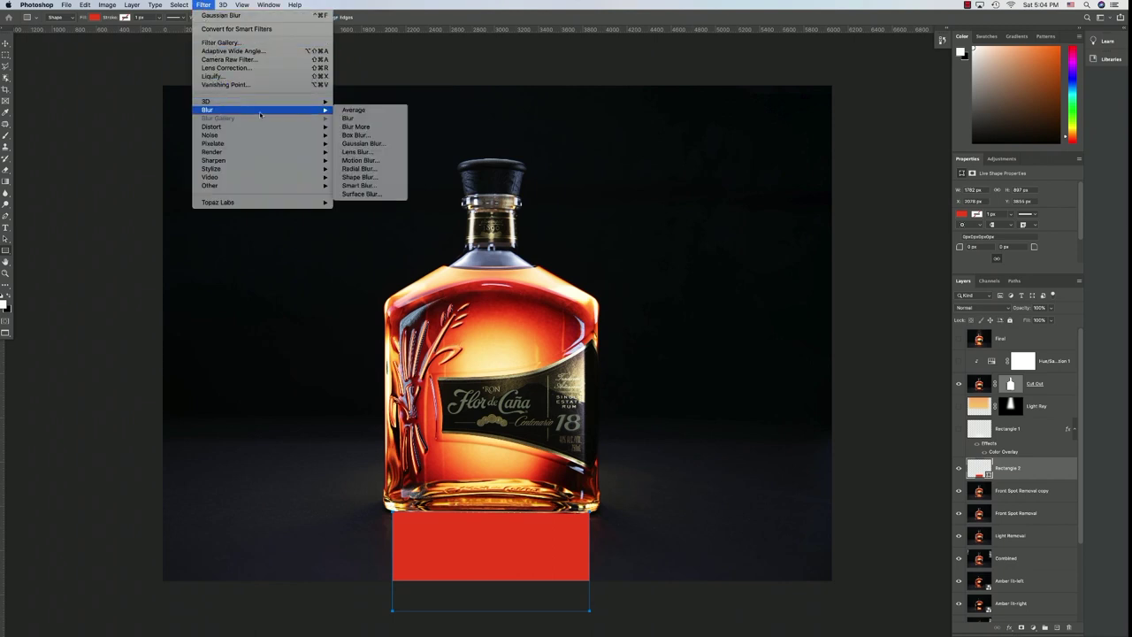
left_click(371, 144)
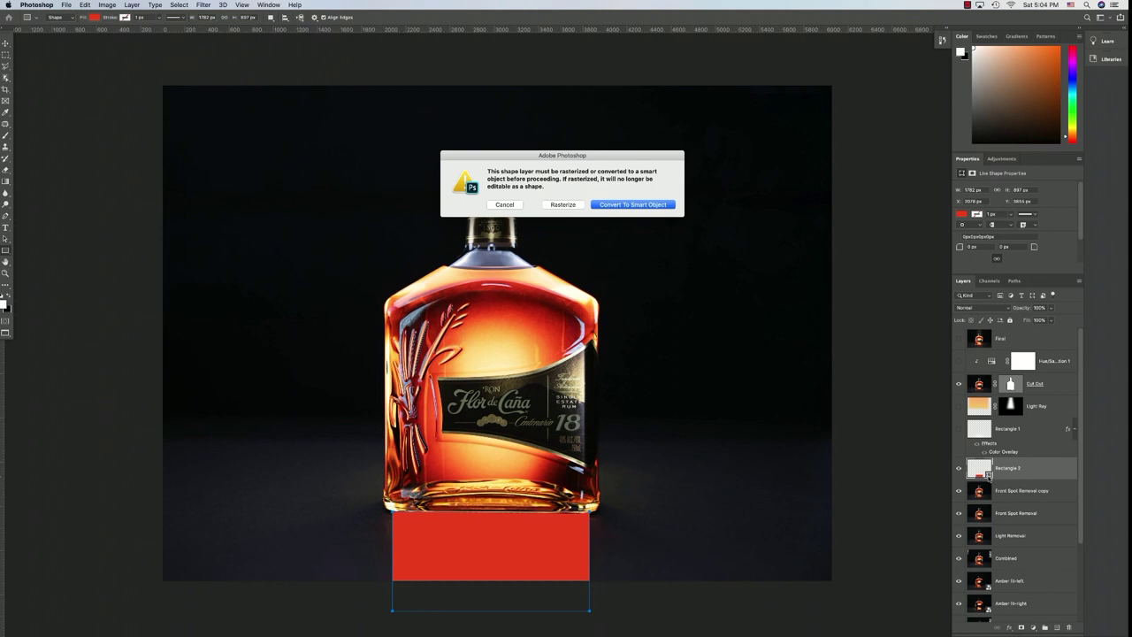
left_click(562, 204)
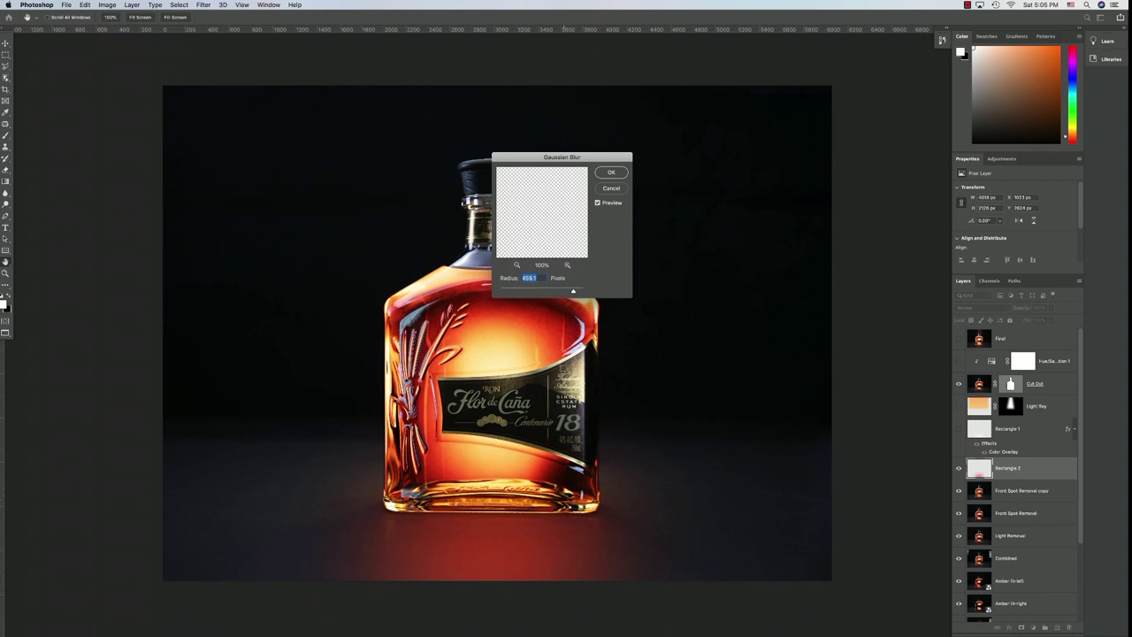
mouse_move(573, 292)
left_mouse_down()
mouse_move(518, 293)
mouse_move(584, 292)
left_mouse_up()
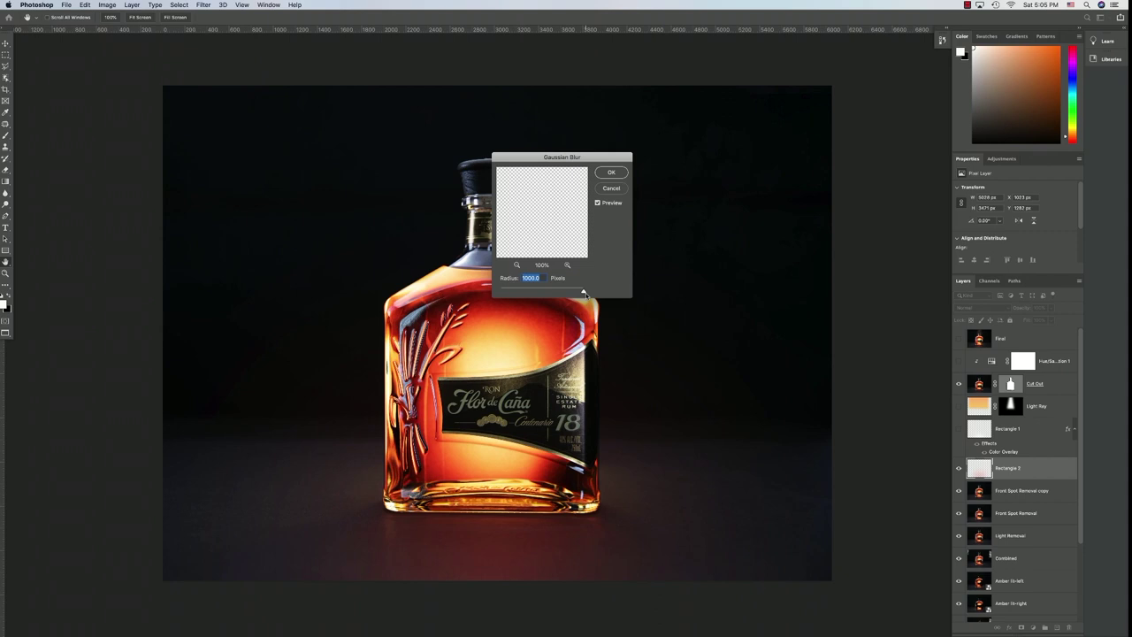
mouse_move(584, 291)
left_mouse_down()
mouse_move(548, 291)
mouse_move(565, 293)
left_mouse_up()
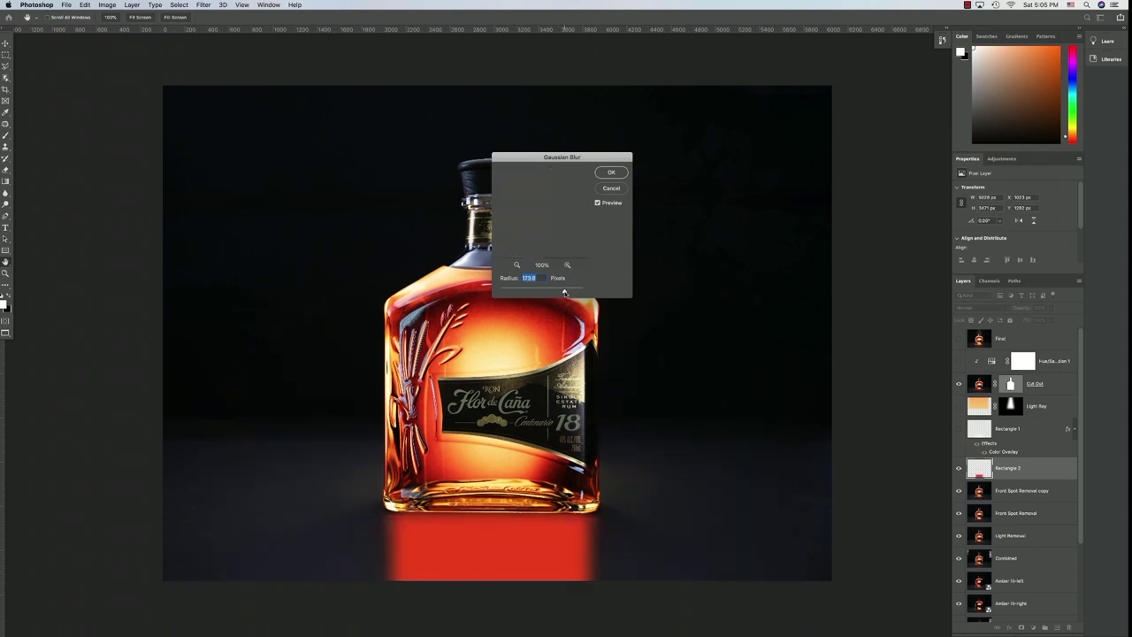
left_click_drag(565, 292, 571, 291)
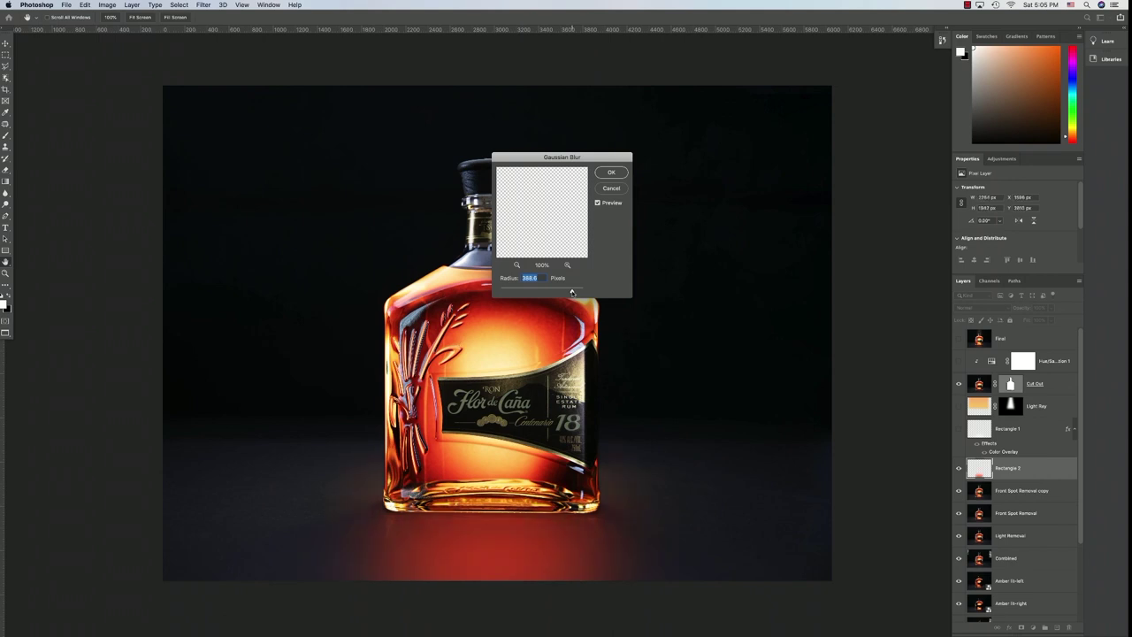
left_click(611, 173)
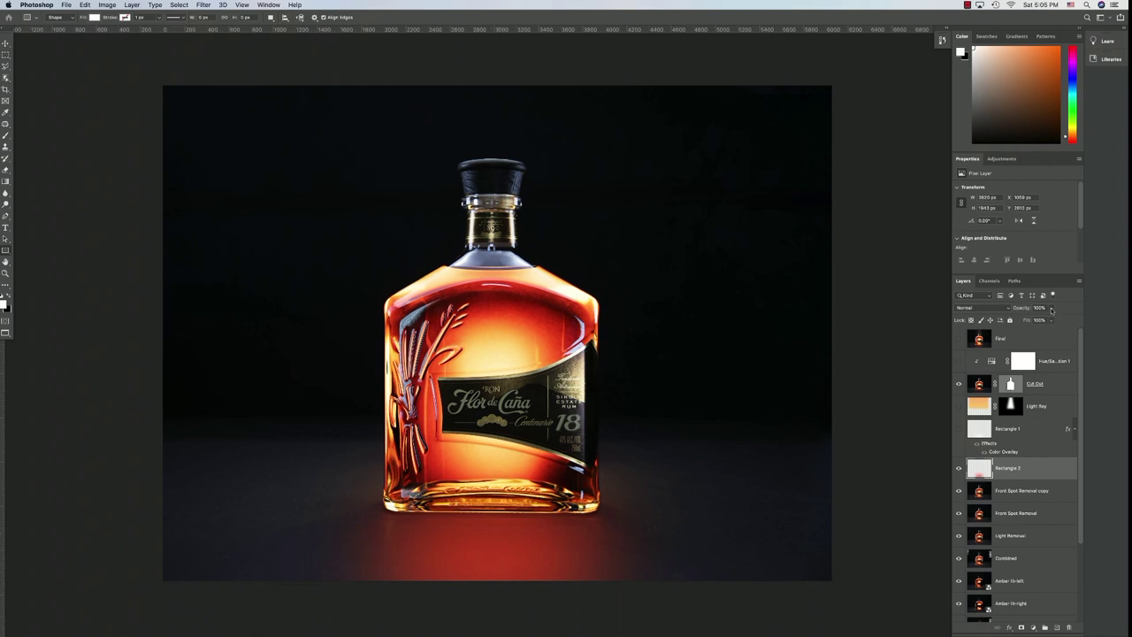
Lower the opacity of the blurred Rectangle 2 layer to just under 30%
left_click(1052, 309)
left_click_drag(1052, 320, 1028, 320)
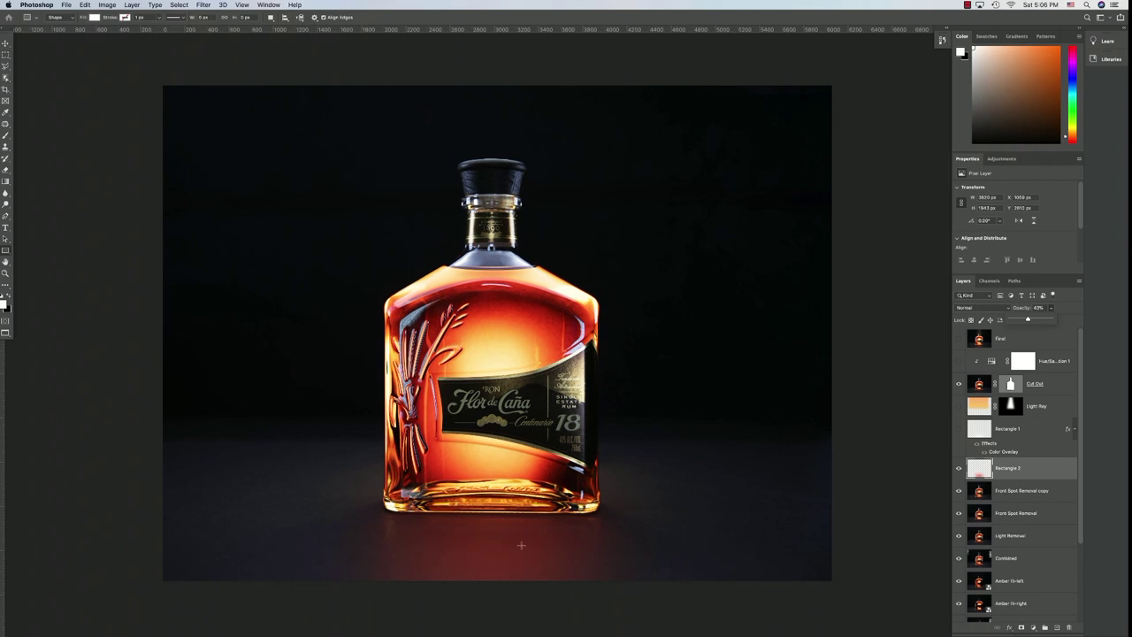
left_click_drag(1027, 320, 1023, 320)
key("Return")
Delete the Rectangle 2 layer from the layer stack
scroll(1034, 469, "down", 3)
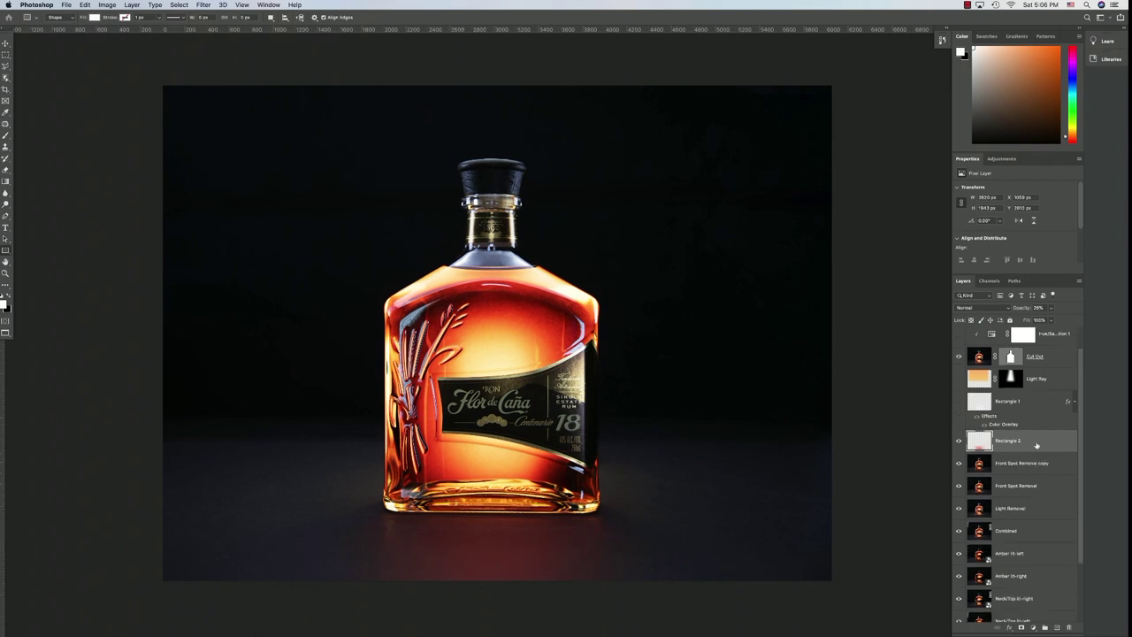
left_click_drag(1030, 387, 1069, 627)
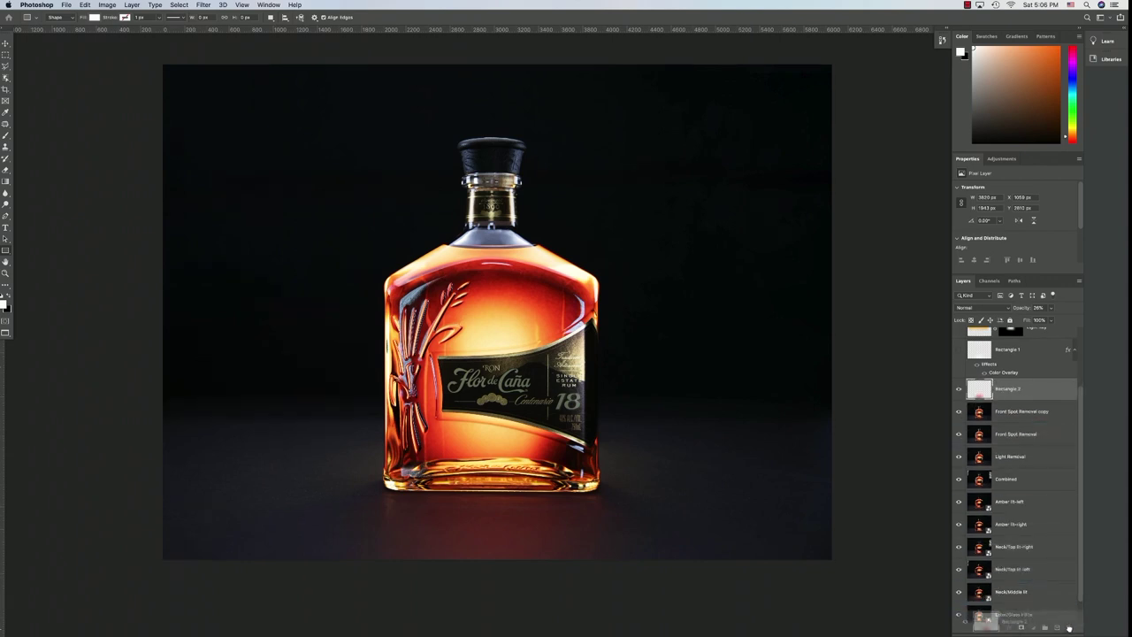
scroll(982, 424, "up", 3)
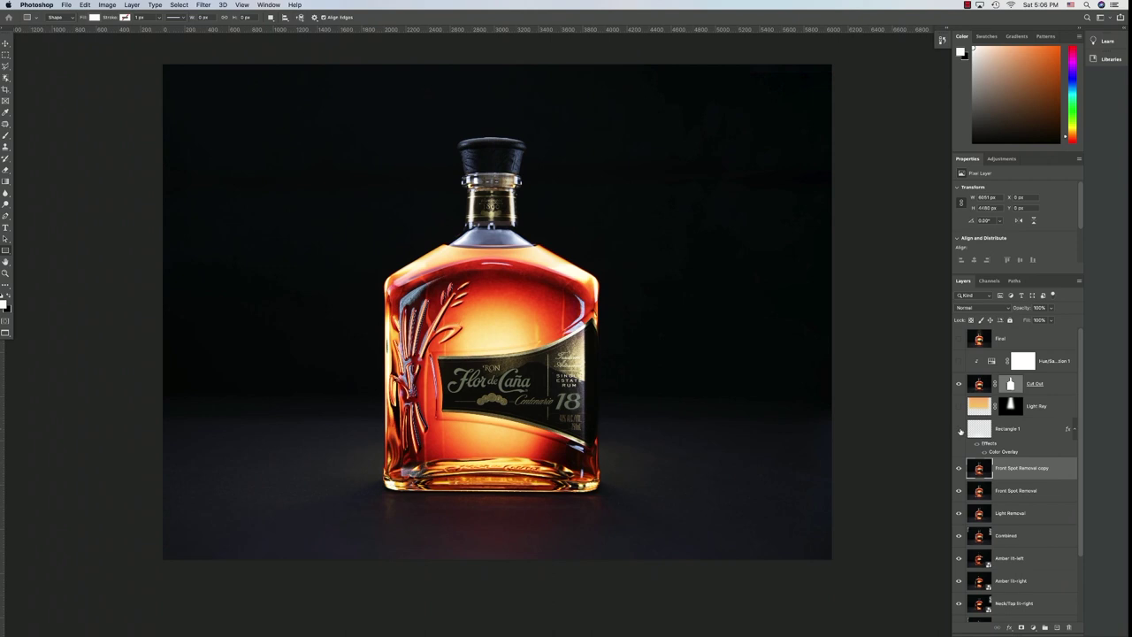
Show the Rectangle 1 glow and the Light Ray layer above Front Spot Removal copy
left_click(958, 430)
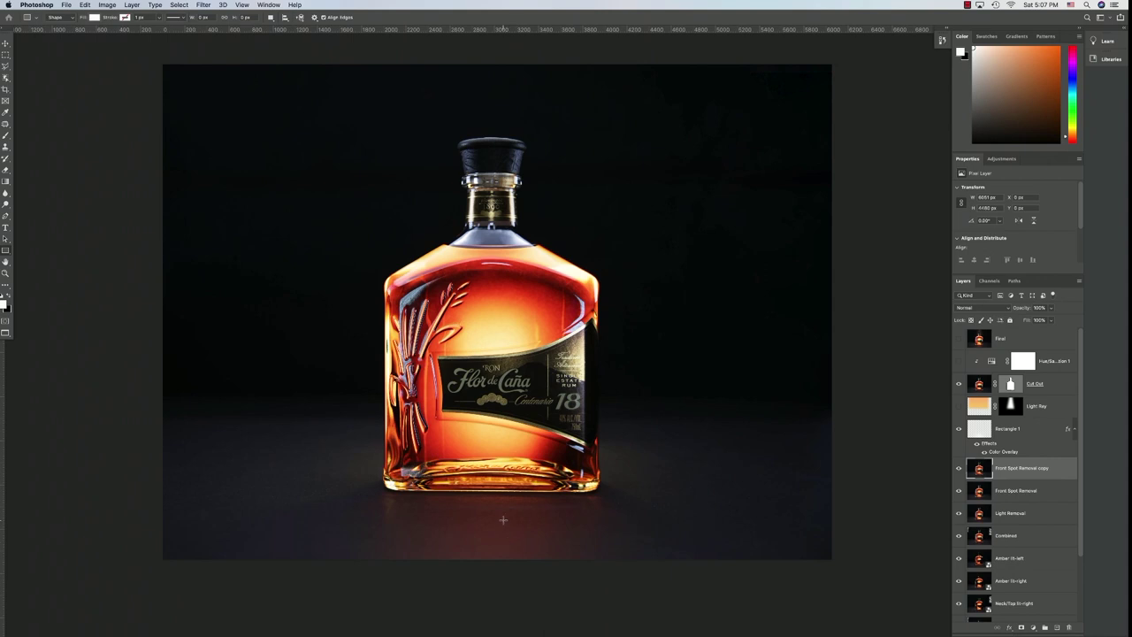
key("alt+bracketright")
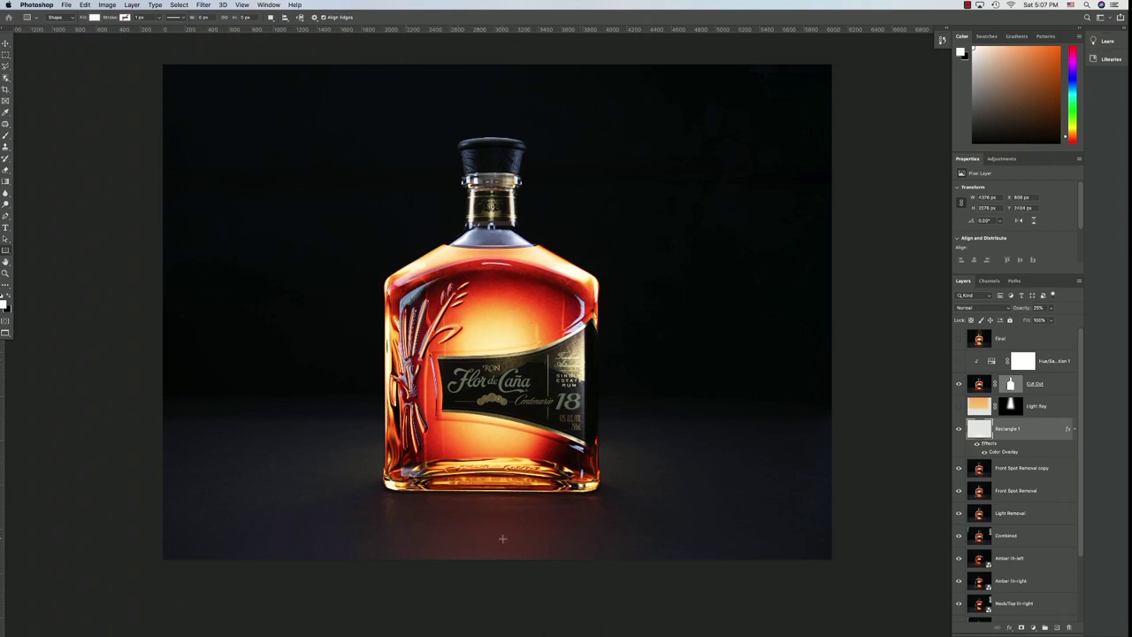
left_click(959, 406)
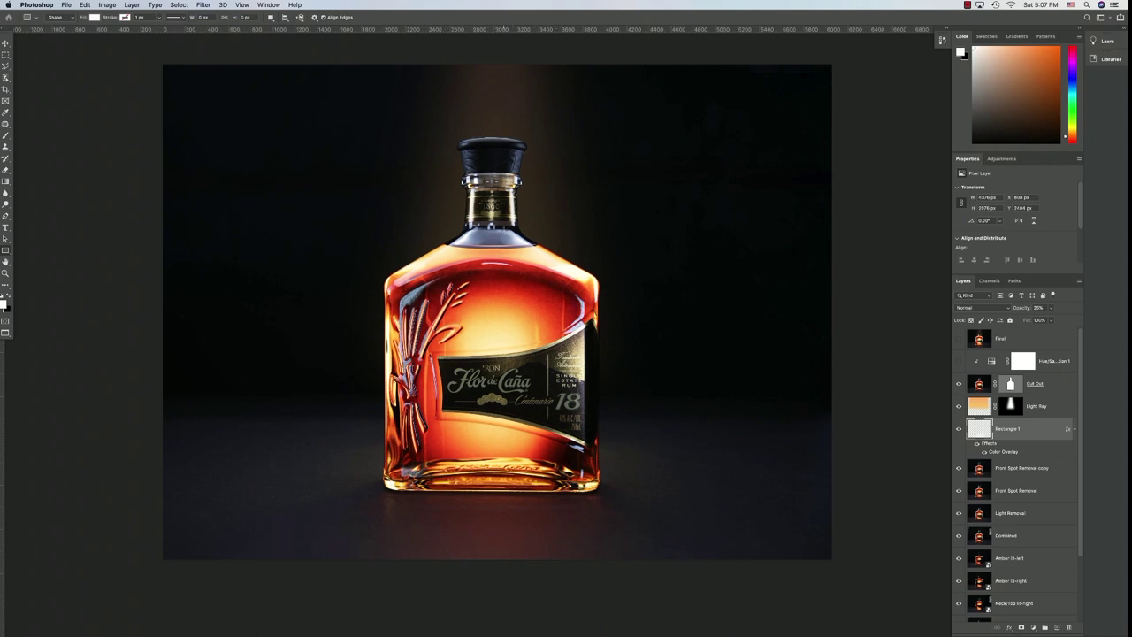
left_click(1040, 408)
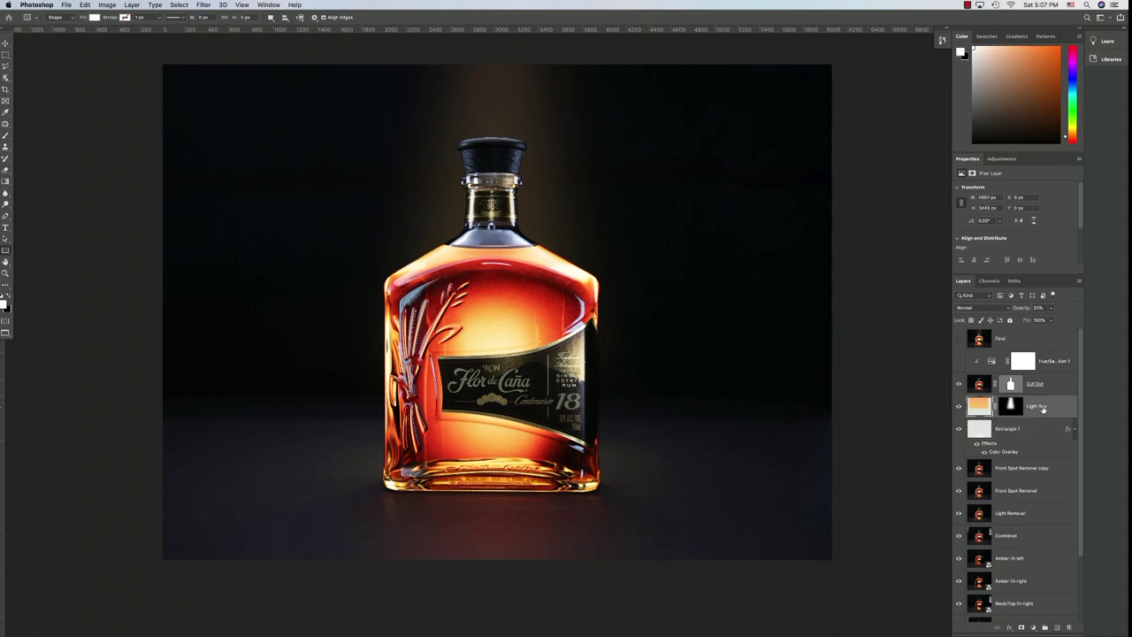
Move the Cut Out layer below Rectangle 1 and place the Light Ray layer directly beneath Cut Out
left_click_drag(1044, 388, 1041, 457)
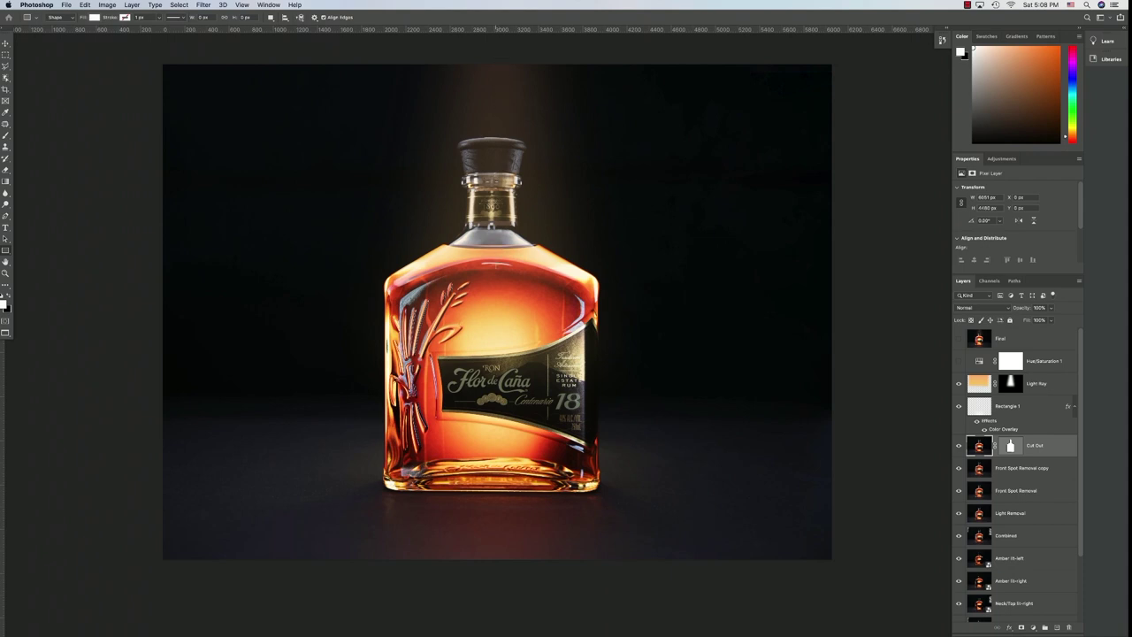
left_click(1046, 385)
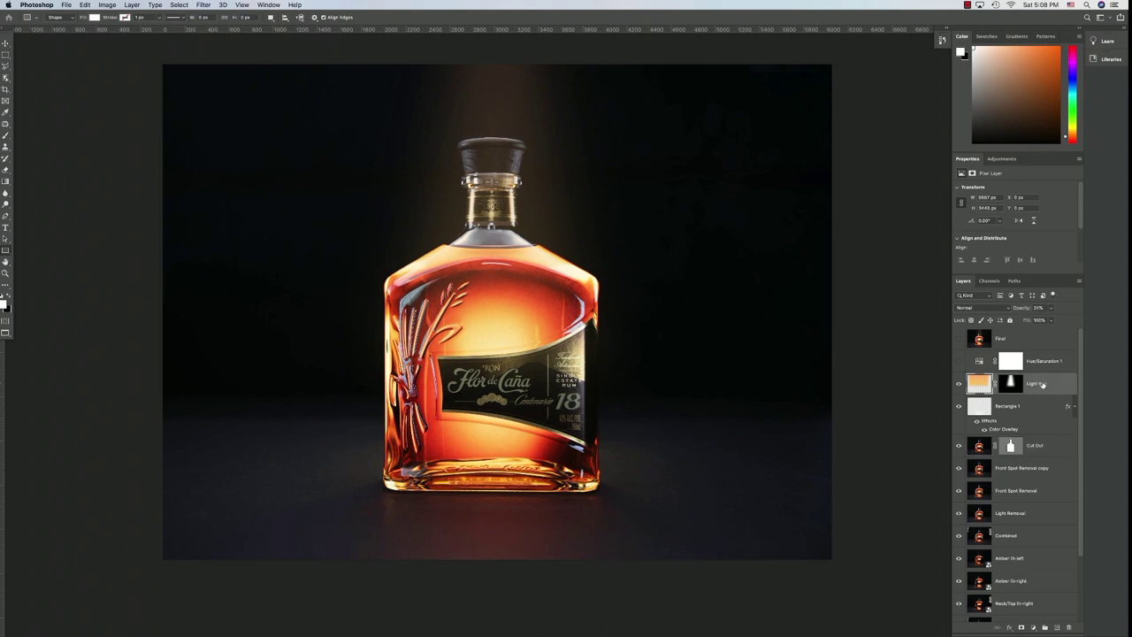
left_click_drag(1043, 383, 1045, 459)
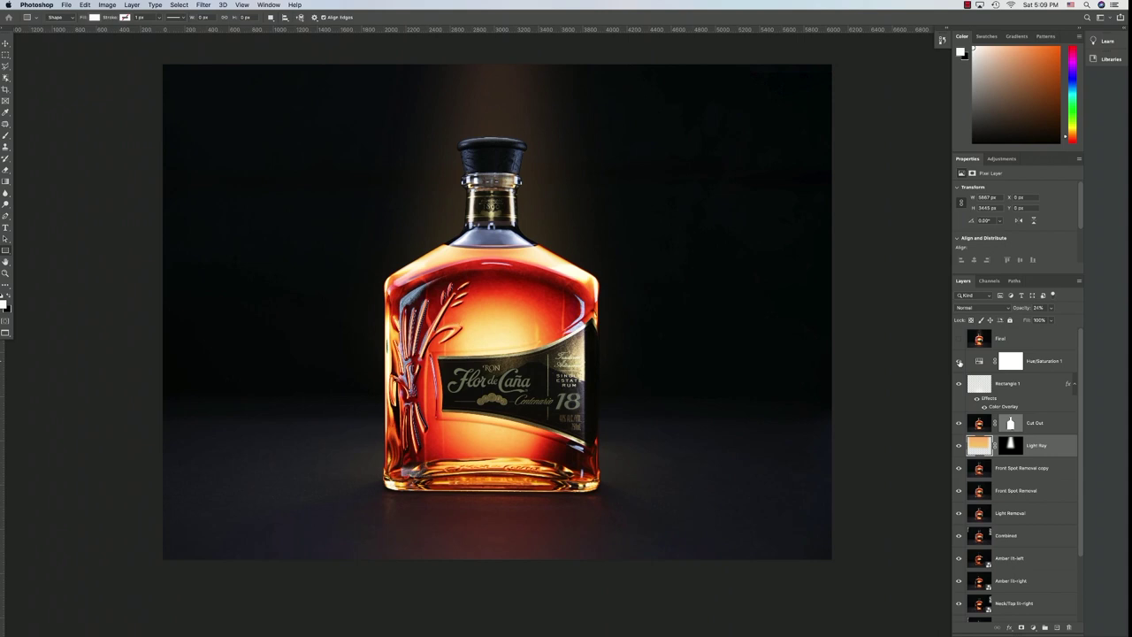
Show the Hue/Saturation 1 adjustment and the Final layer
left_click(960, 362)
left_click(959, 340)
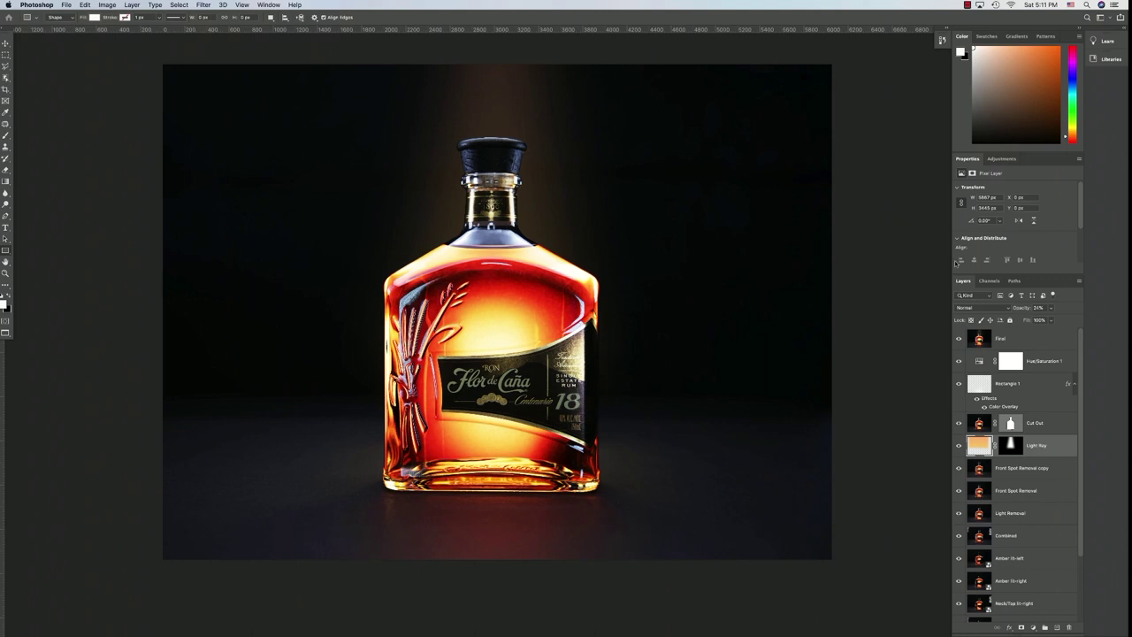
scroll(1024, 361, "down", 3)
scroll(1026, 358, "up", 3)
scroll(910, 335, "up", 3)
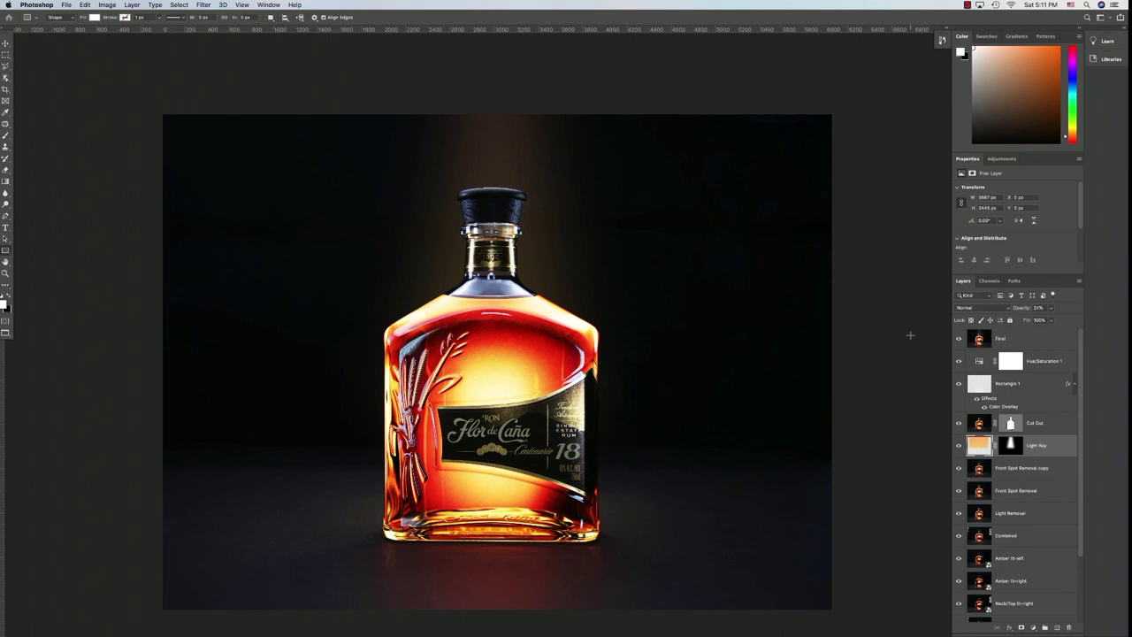
scroll(909, 335, "down", 2)
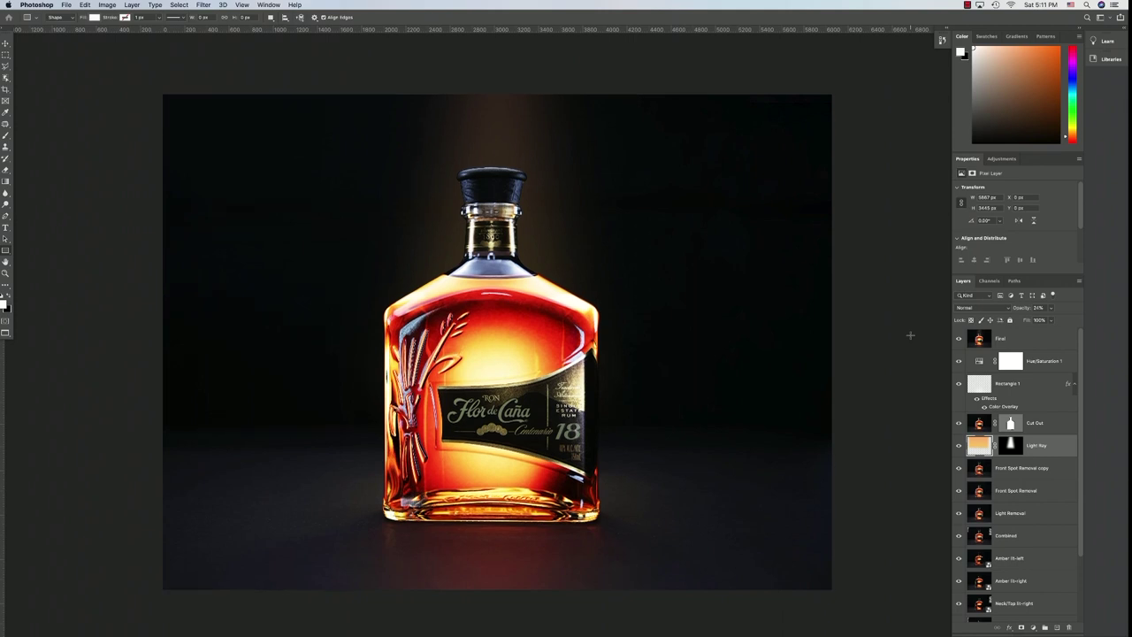